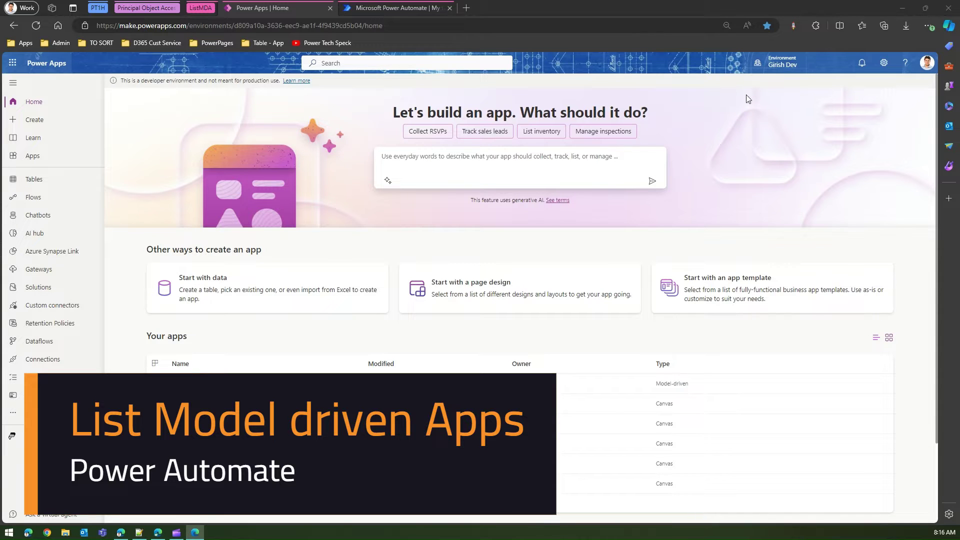
Open the environment's list of apps and sort it by type from A to Z to review the model-driven apps
mouse_move(790, 65)
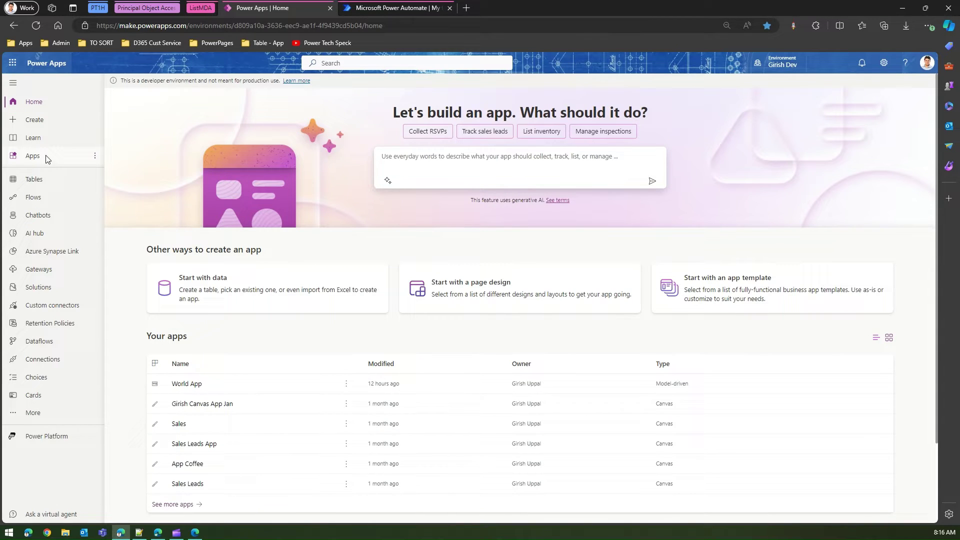
click(46, 159)
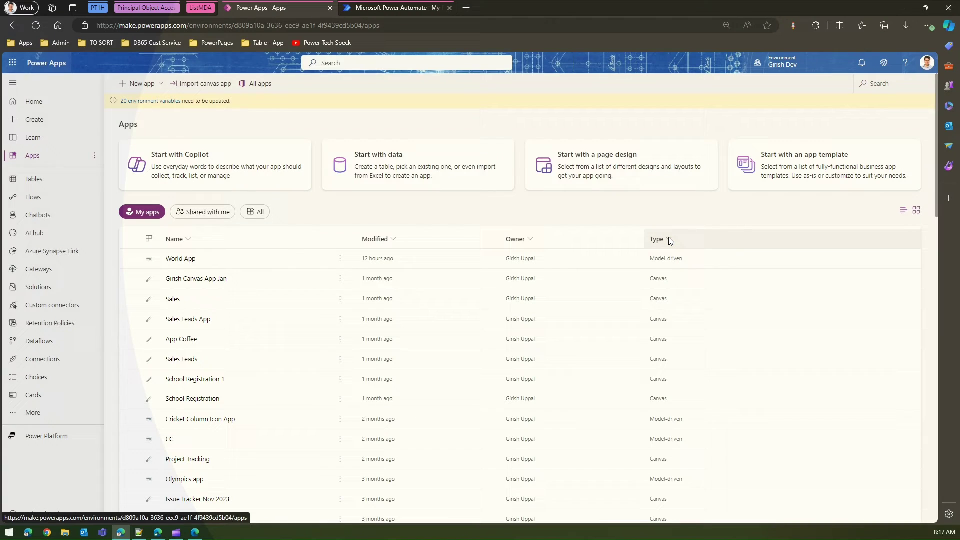
click(670, 238)
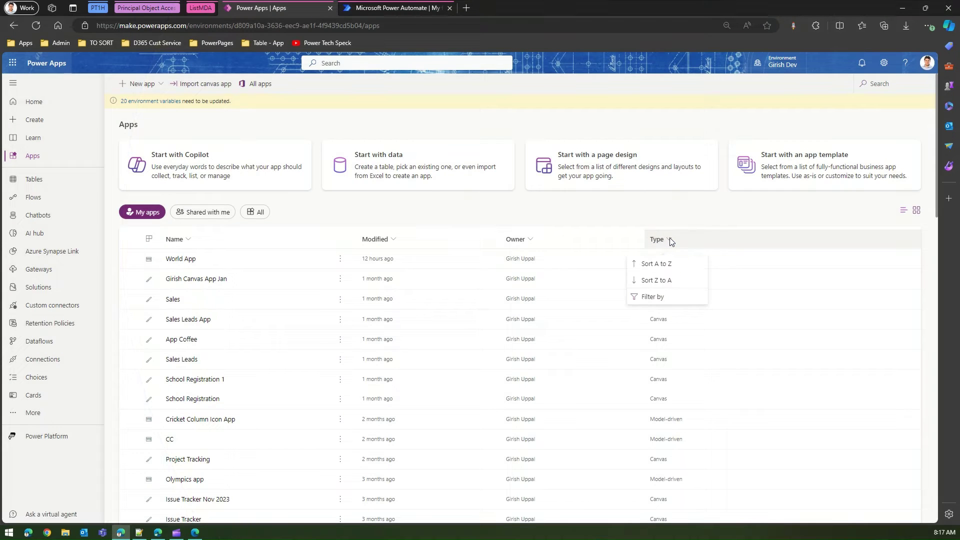
click(666, 265)
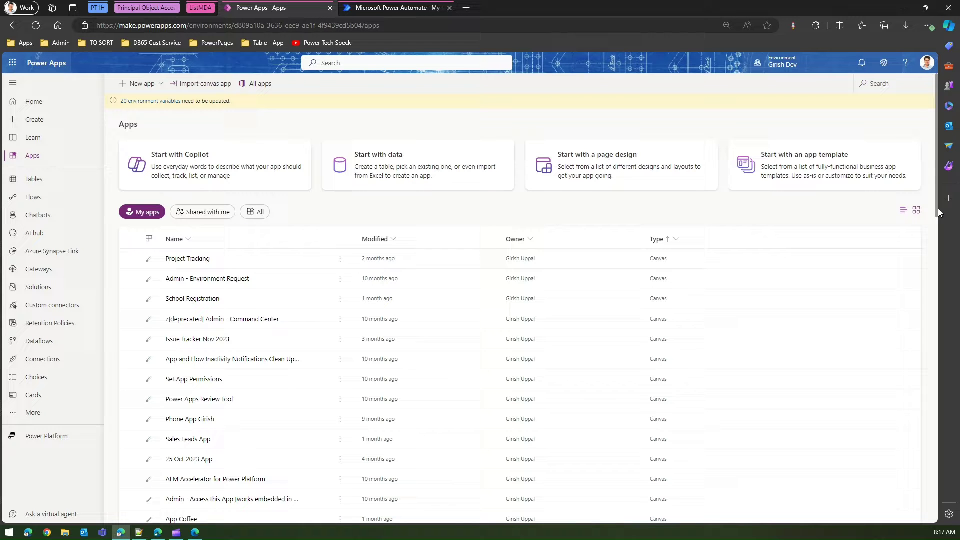
drag(936, 224, 932, 521)
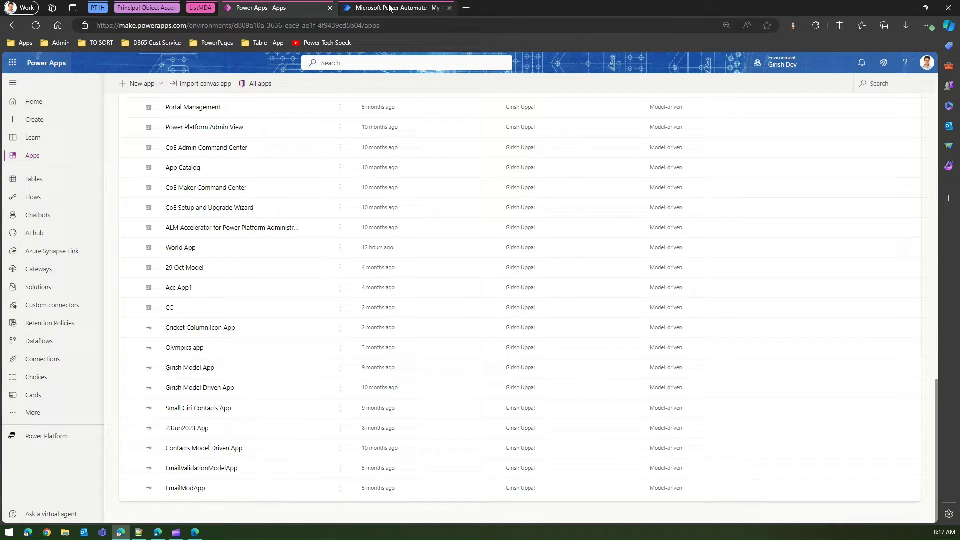
Show all tables in the environment and search them for "model"
click(45, 182)
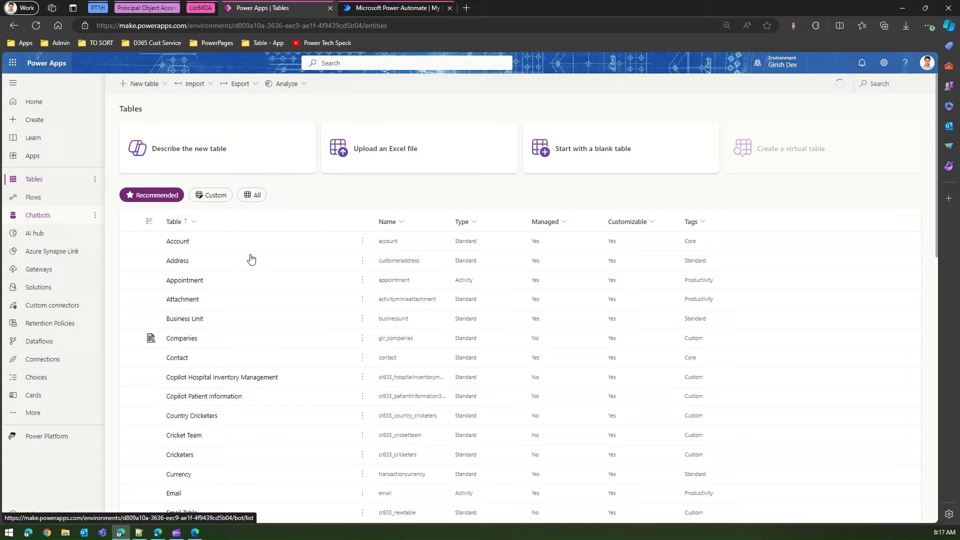
click(260, 196)
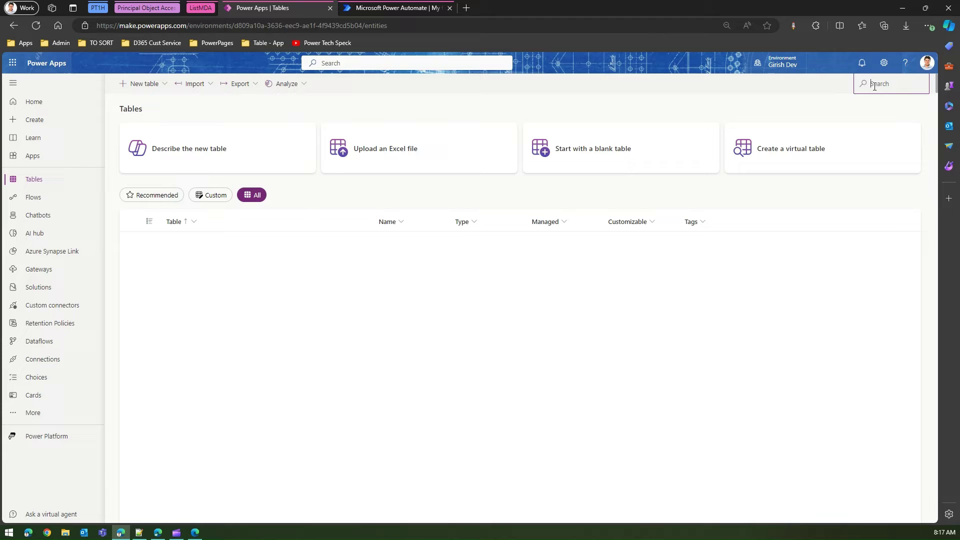
text(mc)
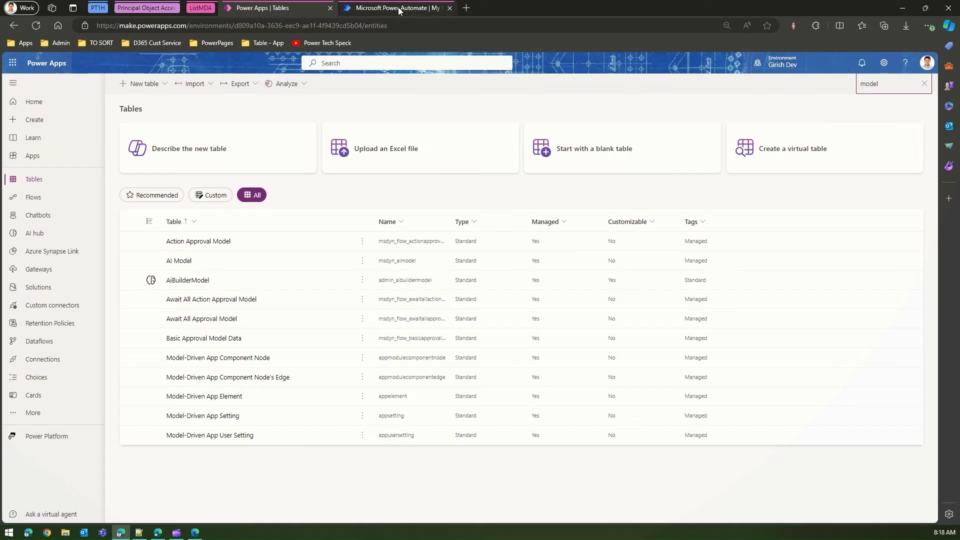
Switch to Power Automate and create a manually triggered instant cloud flow named "List down Model Driven Apps"
click(399, 9)
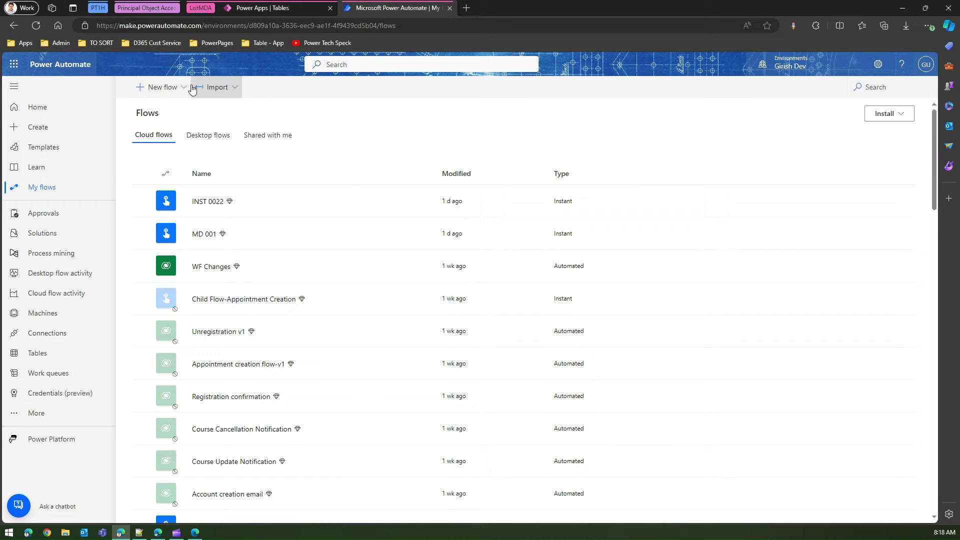
click(157, 87)
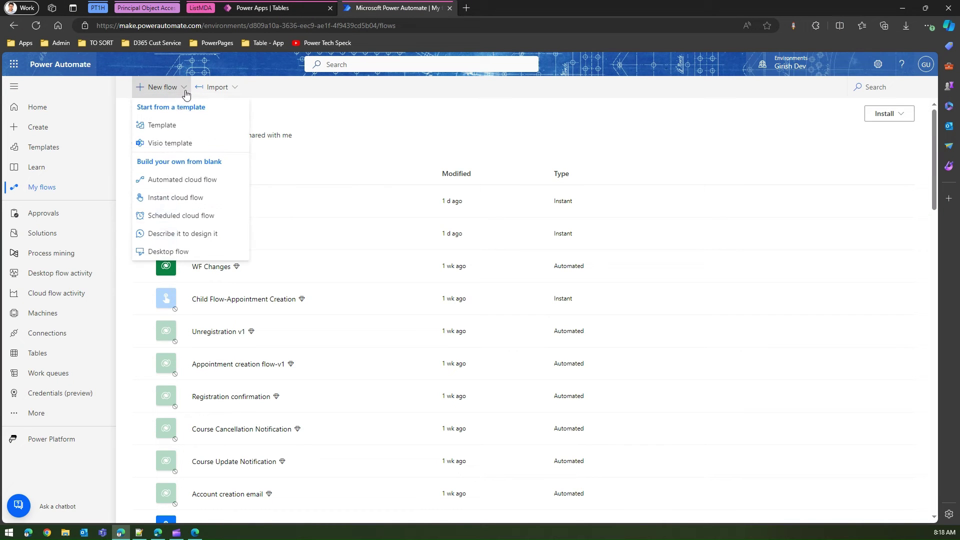
click(175, 198)
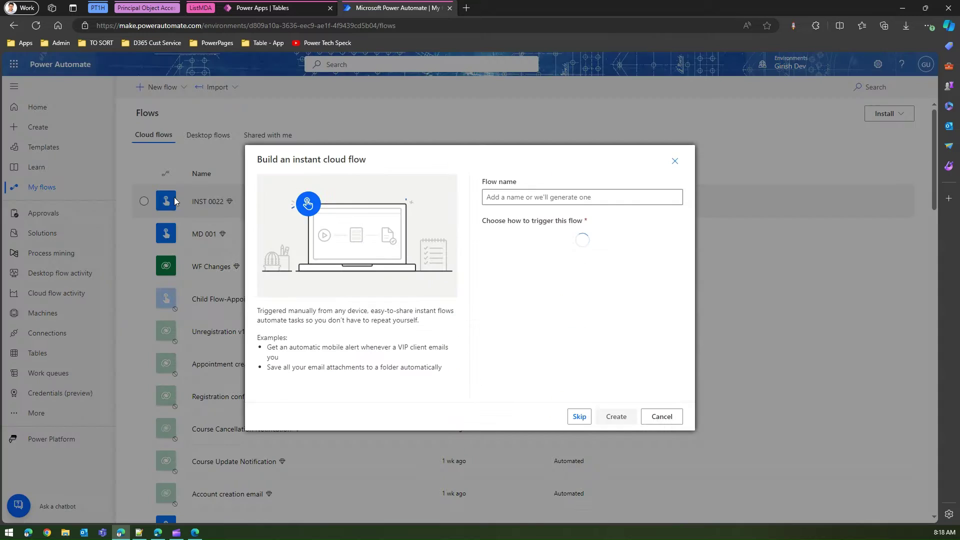
click(502, 198)
text(List down Model Driven Apps)
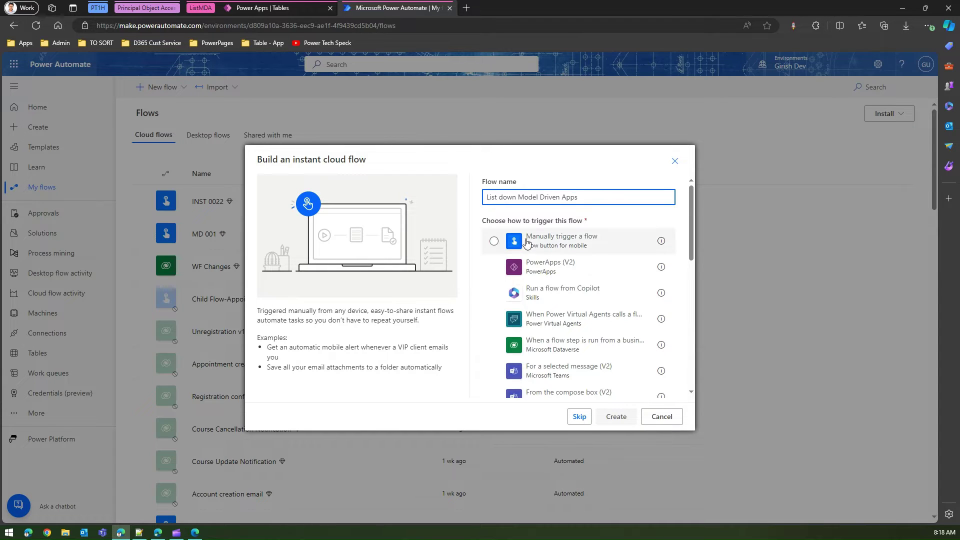
click(495, 242)
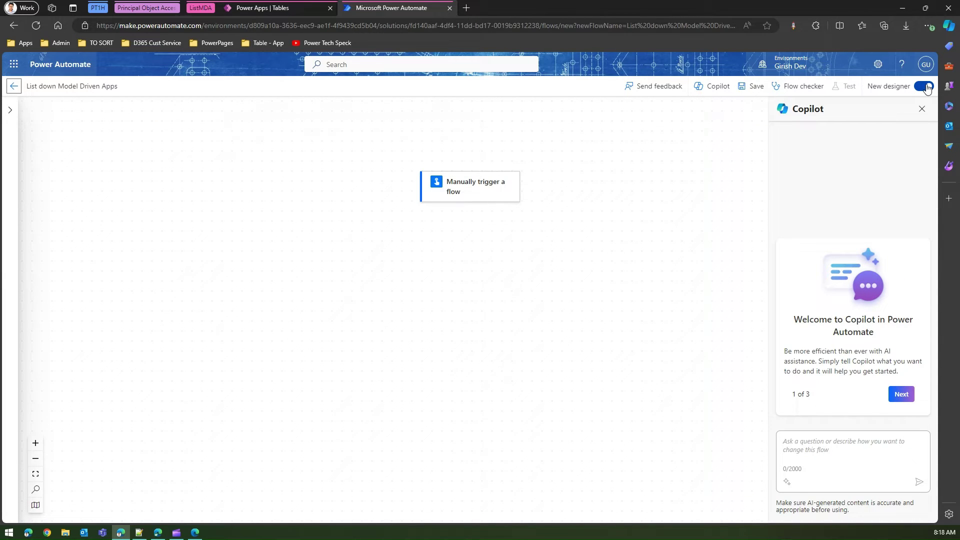
Turn off the new designer and add a Microsoft Dataverse List rows action below the manual trigger
click(925, 87)
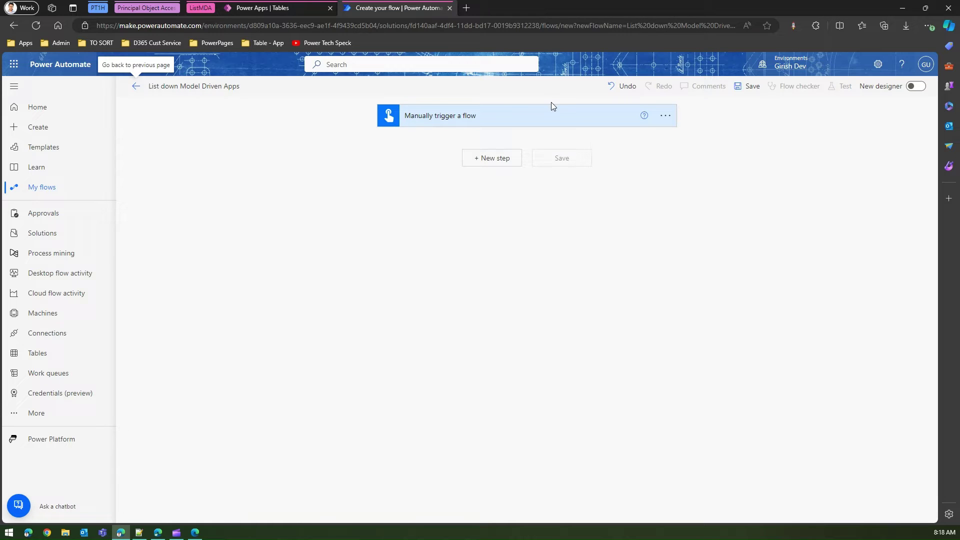
click(492, 158)
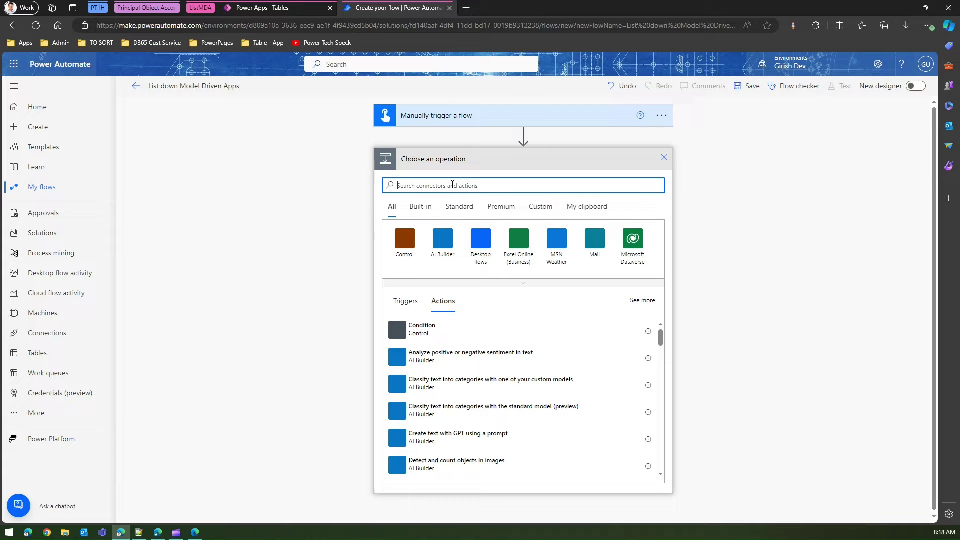
text(dataverse)
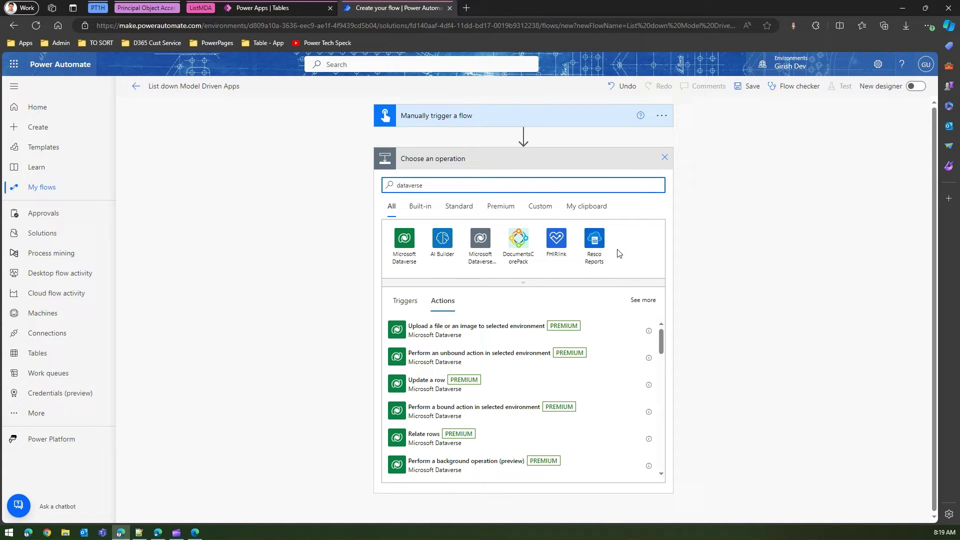
click(405, 249)
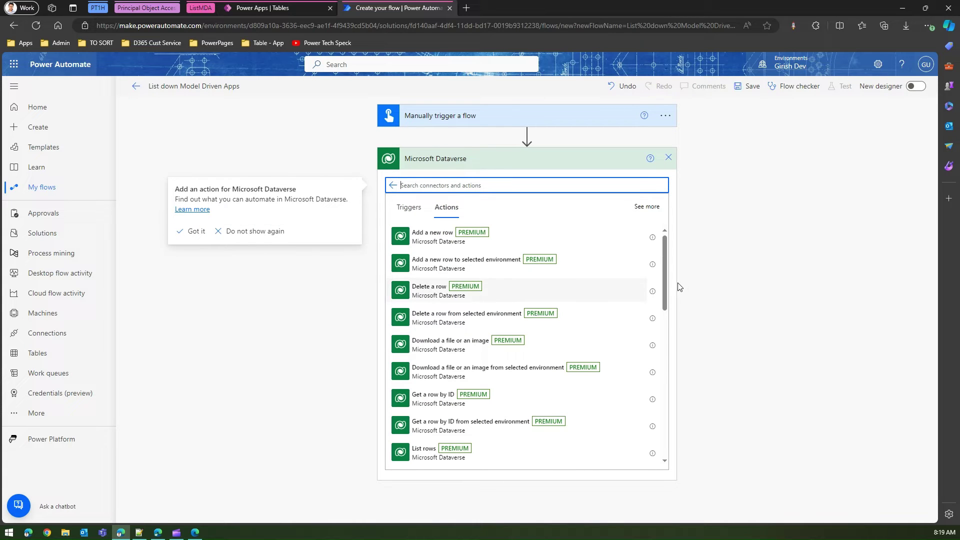
drag(663, 281, 663, 295)
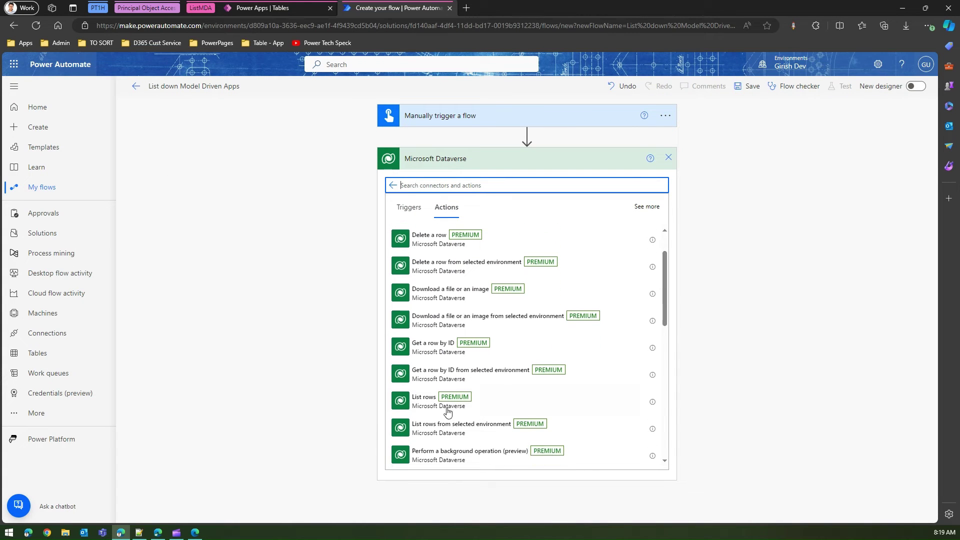
click(436, 406)
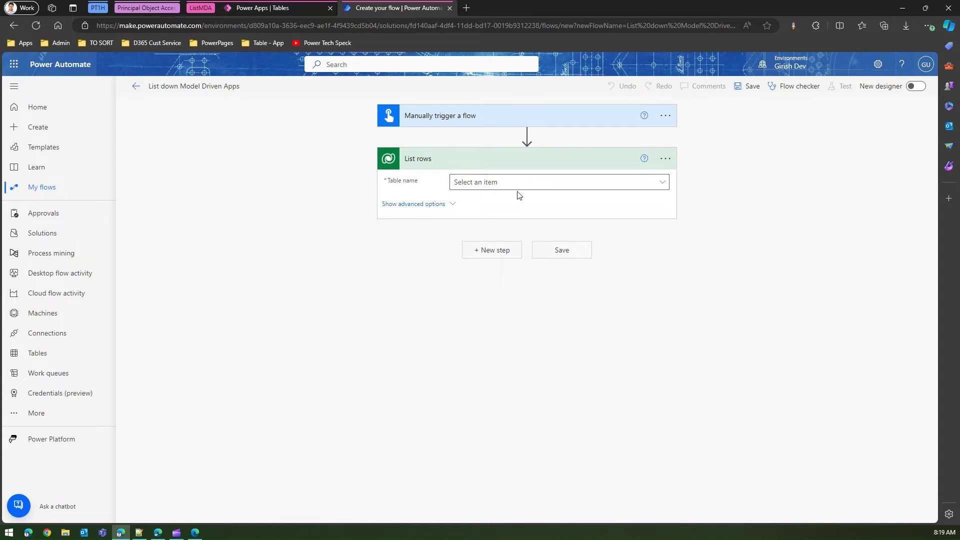
Search the List rows table choices for "model" and set the table name to Model-driven Apps
click(602, 184)
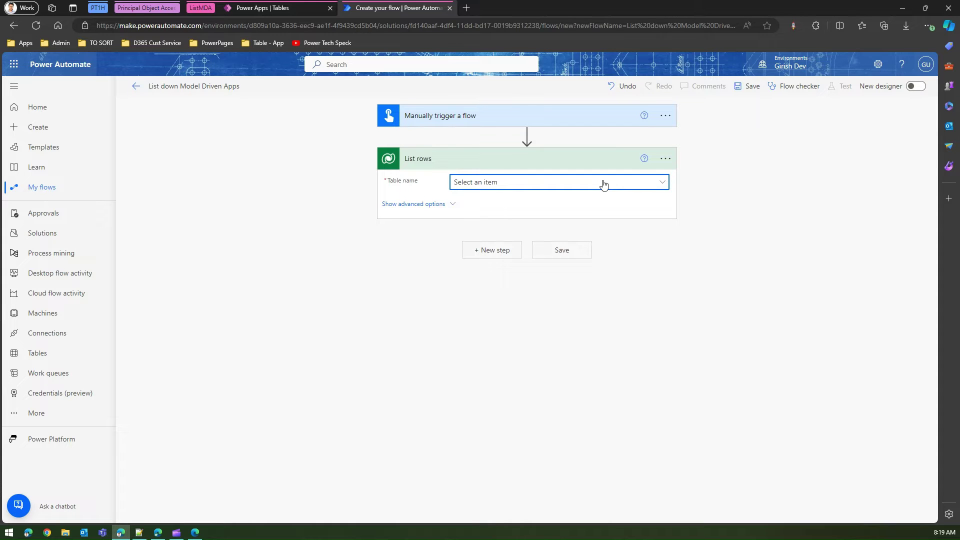
click(543, 183)
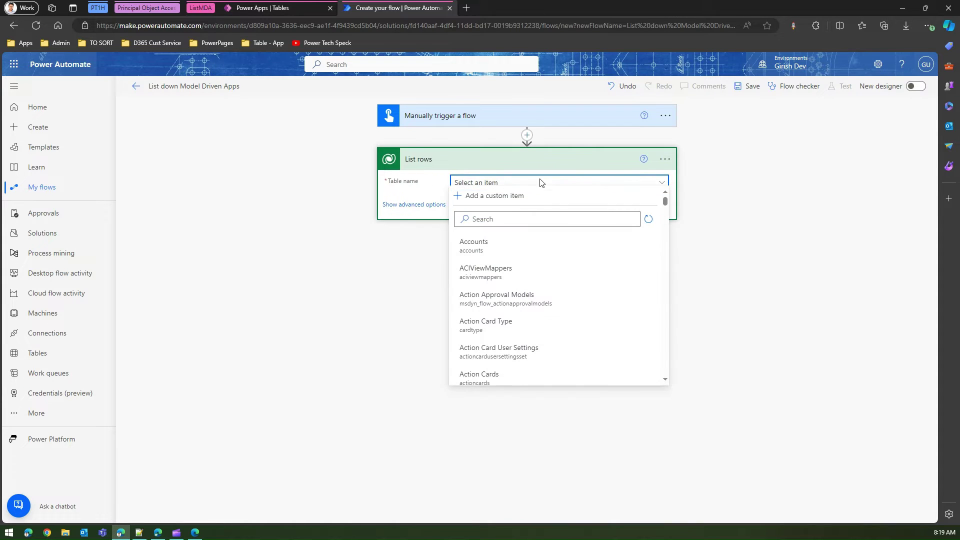
click(502, 224)
text(model)
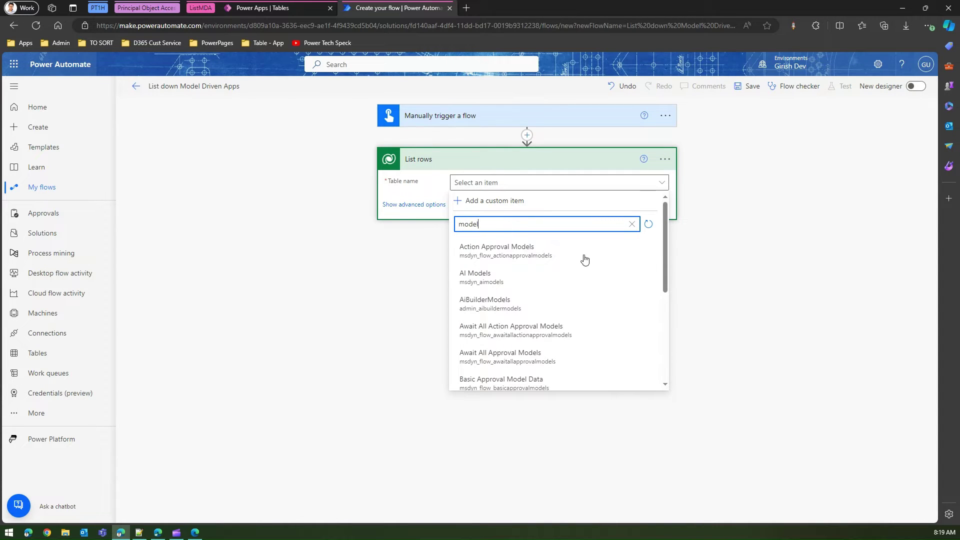
drag(663, 253, 658, 334)
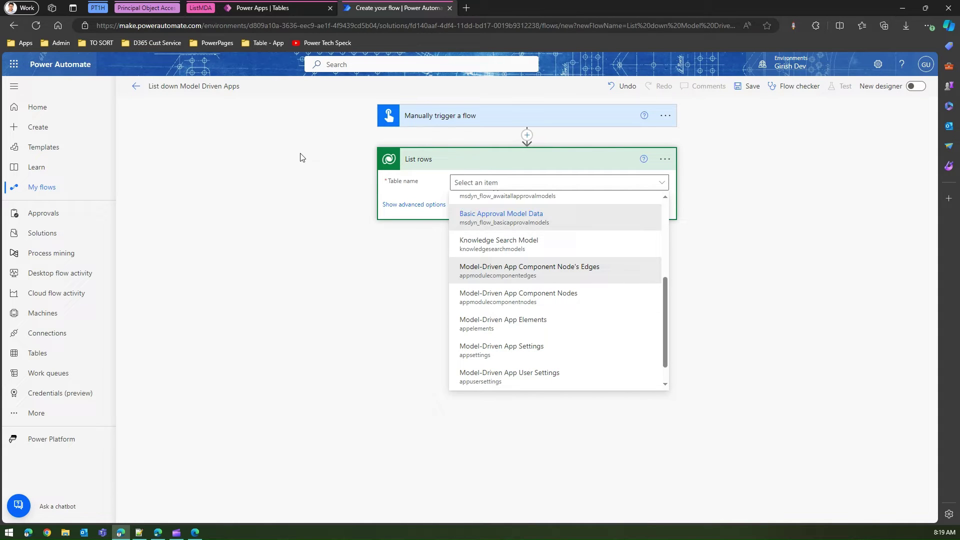
click(274, 7)
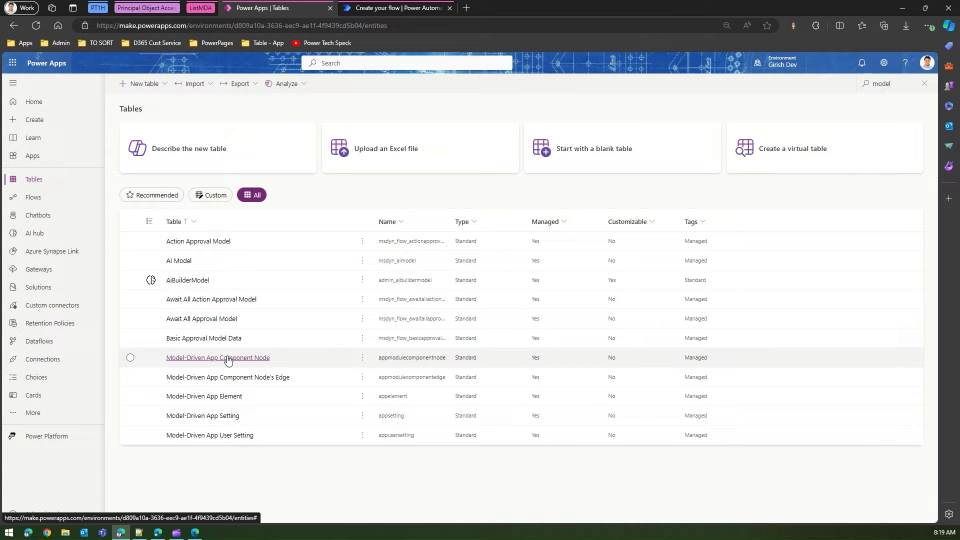
click(360, 8)
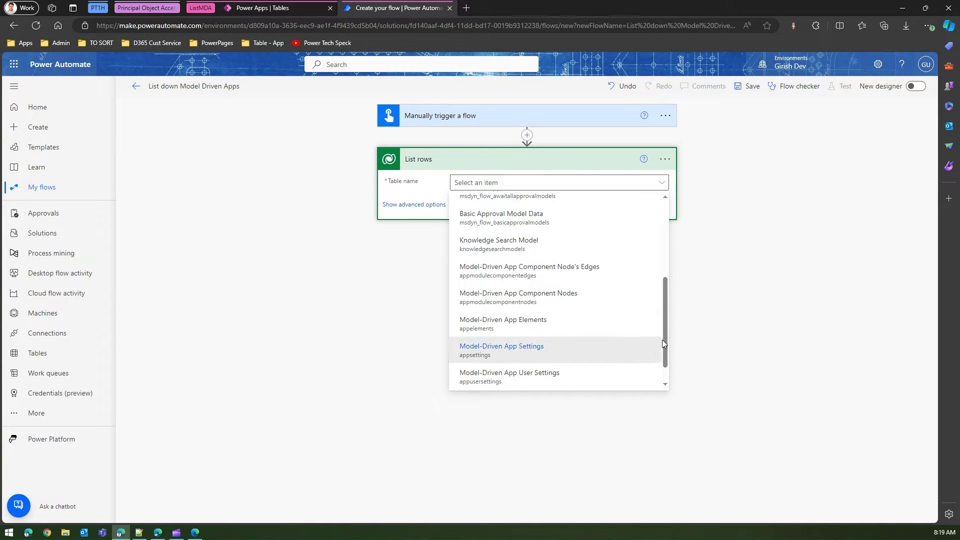
drag(665, 340, 666, 364)
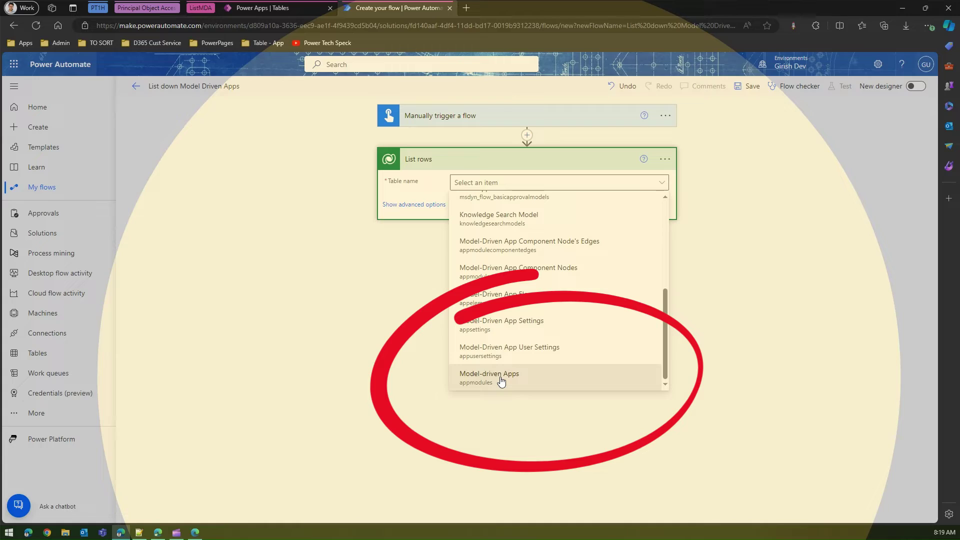
click(500, 381)
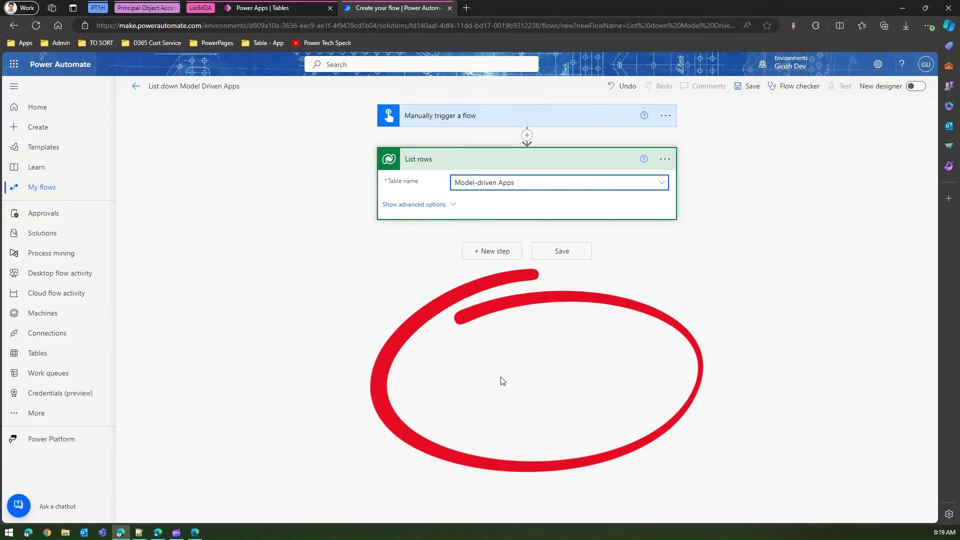
Save the flow and run a manual test of it
click(575, 255)
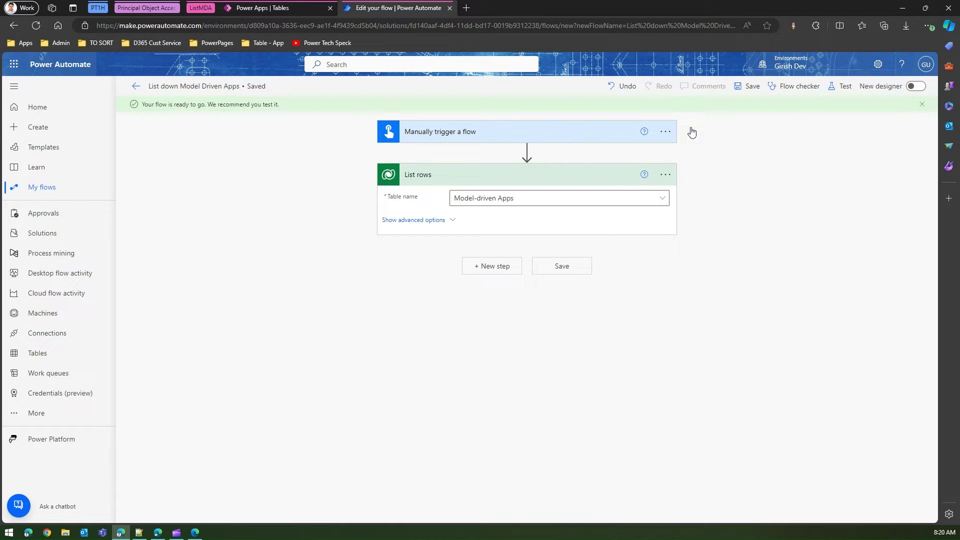
click(844, 87)
click(794, 149)
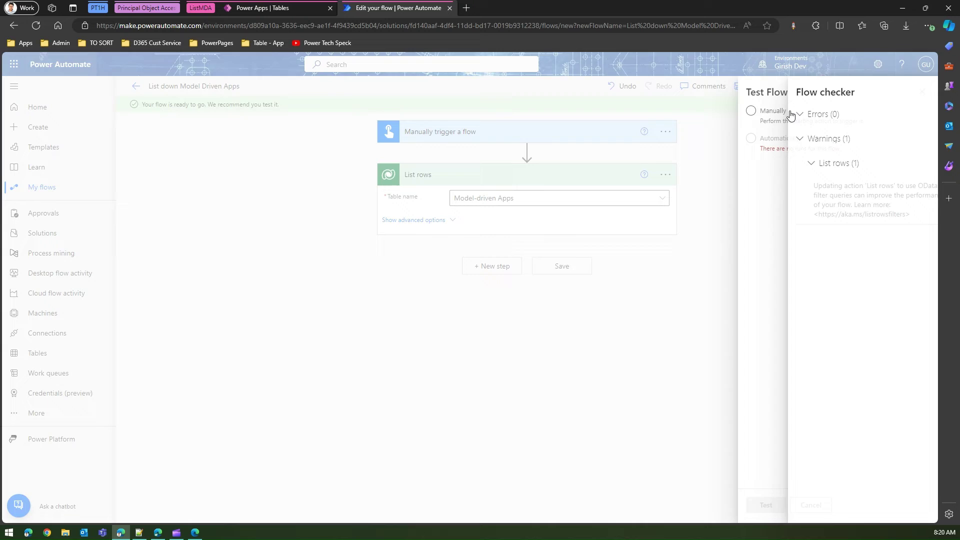
click(751, 110)
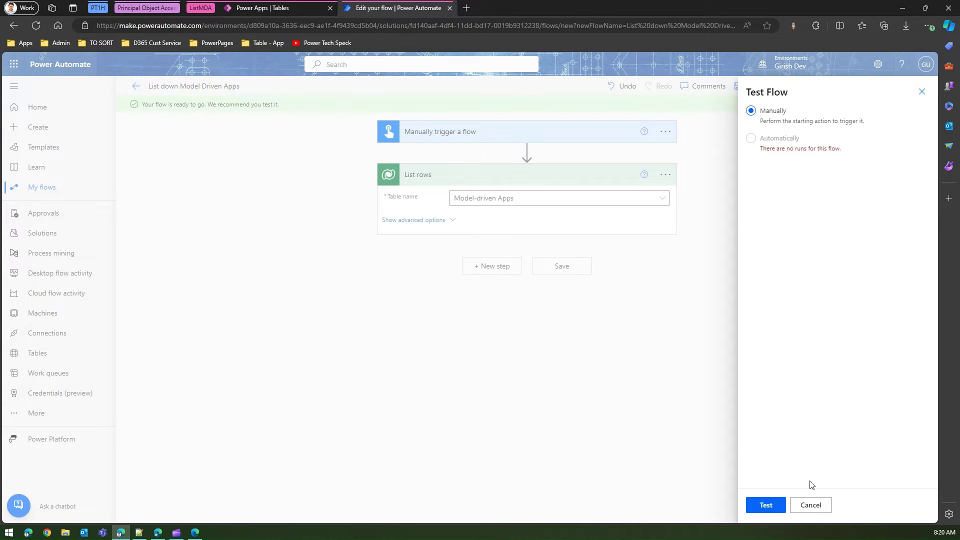
click(777, 506)
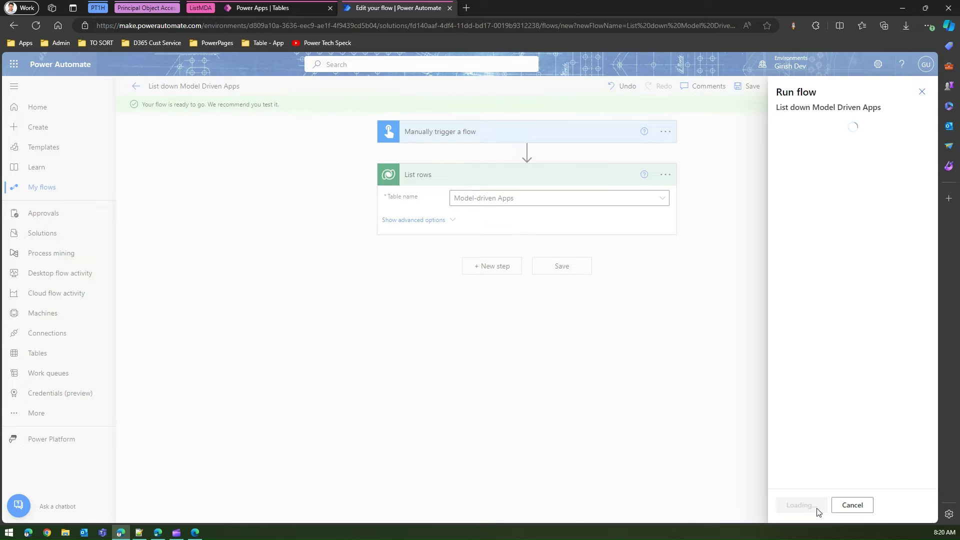
click(815, 506)
click(805, 505)
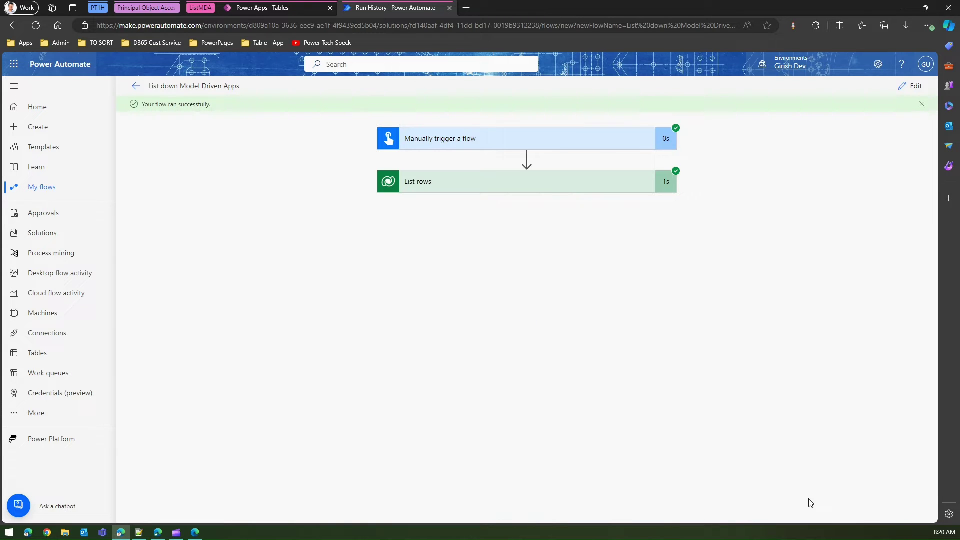
Open the raw output of the List rows action from the test run and examine its headers section
click(595, 186)
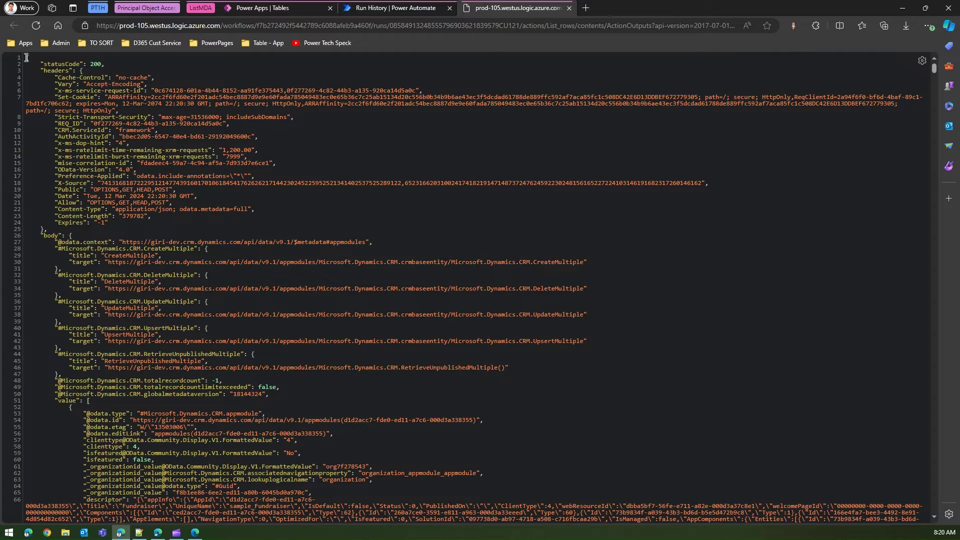
drag(26, 58, 62, 228)
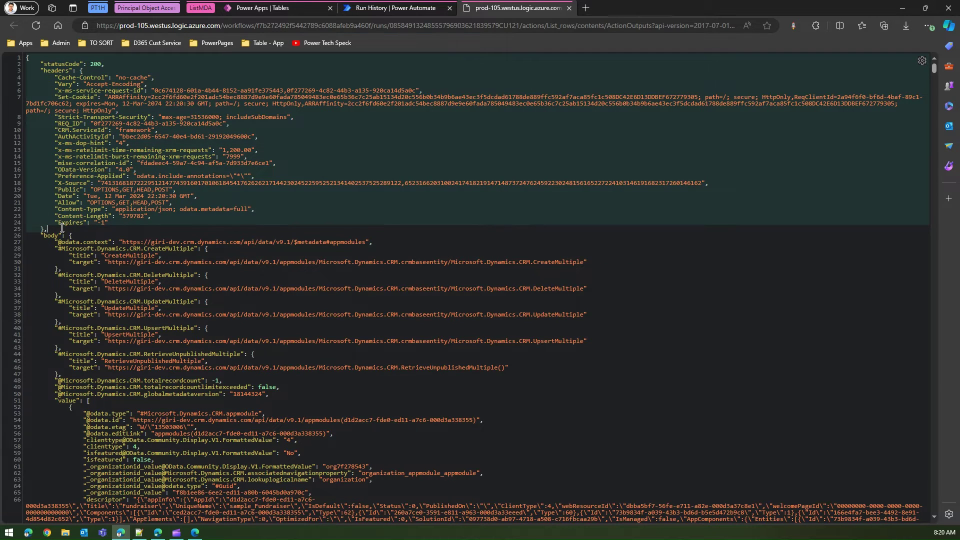
click(70, 202)
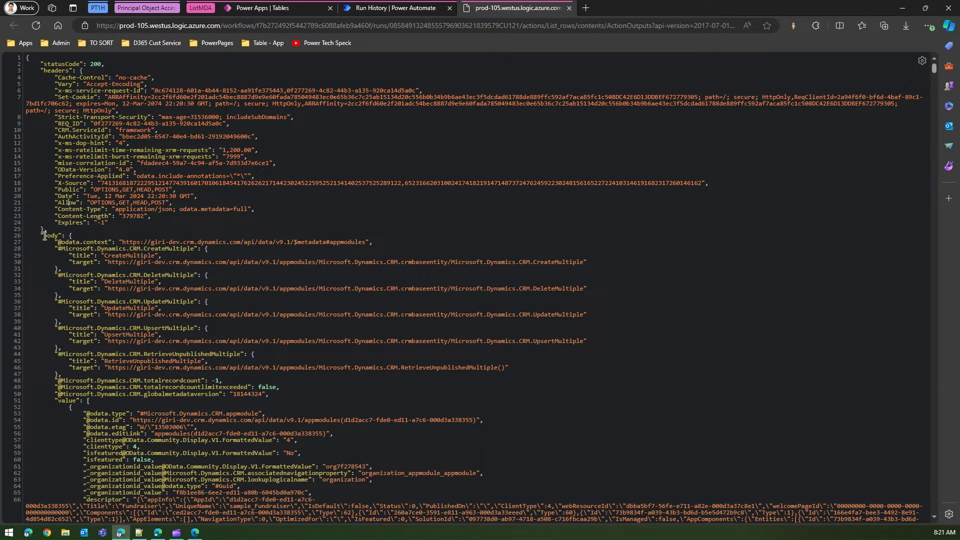
Examine the body section and its value array in the raw output, and open jsonviewer.stack.hu in a new tab
click(70, 240)
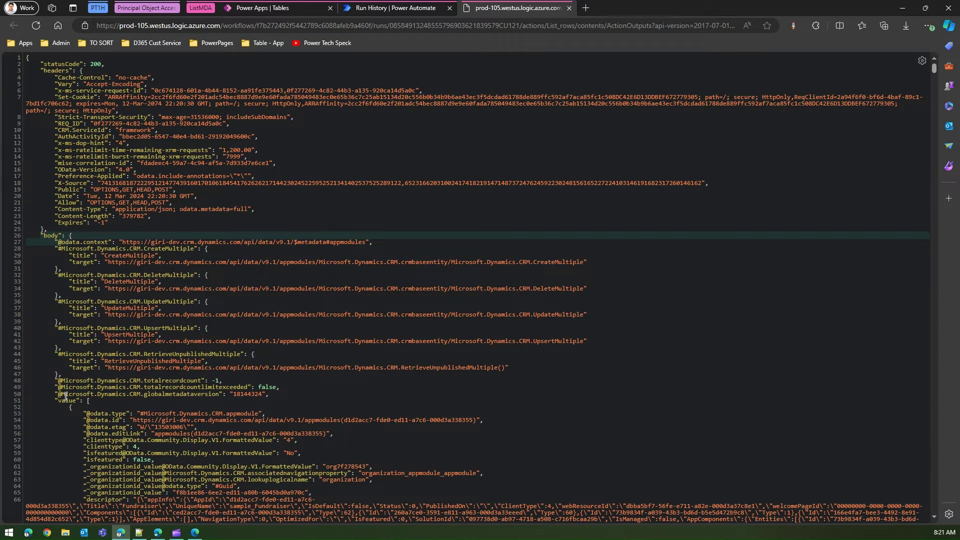
drag(58, 400, 89, 401)
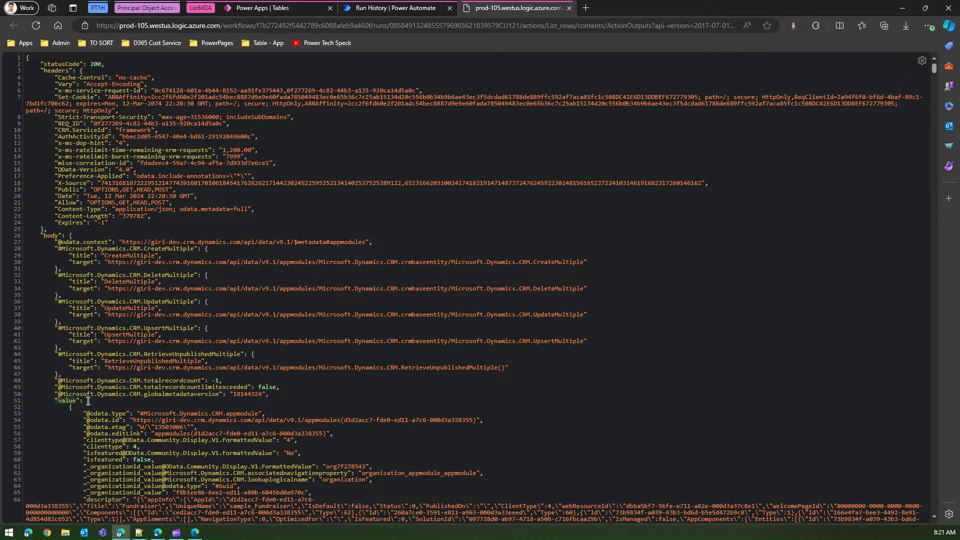
click(586, 10)
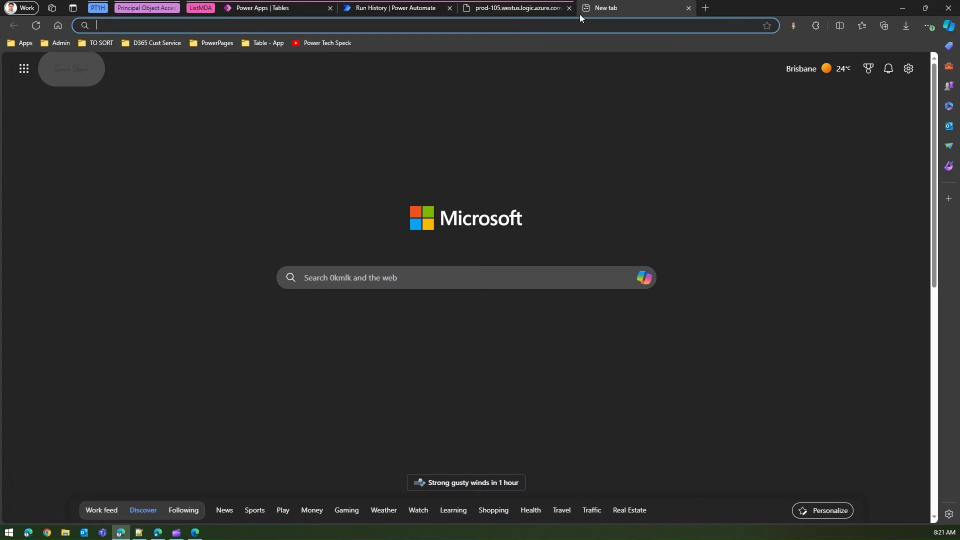
text(json)
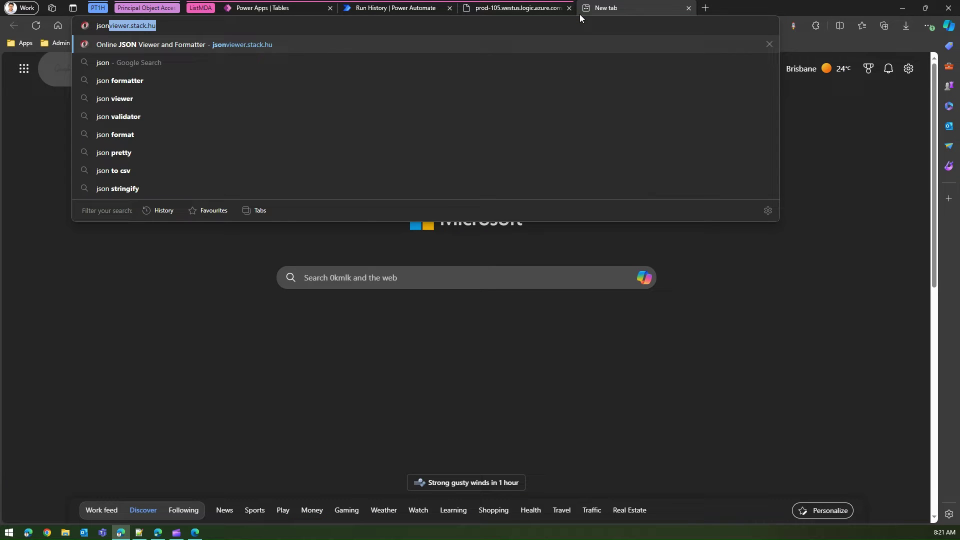
key(Return)
Copy the entire raw output of the List rows action and paste it as text into the online JSON viewer
click(511, 10)
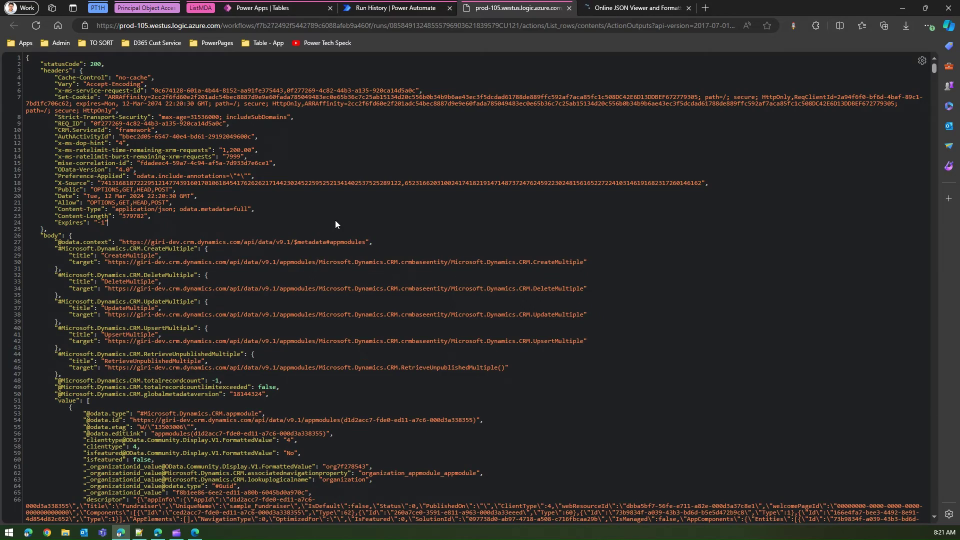
key(ctrl+End)
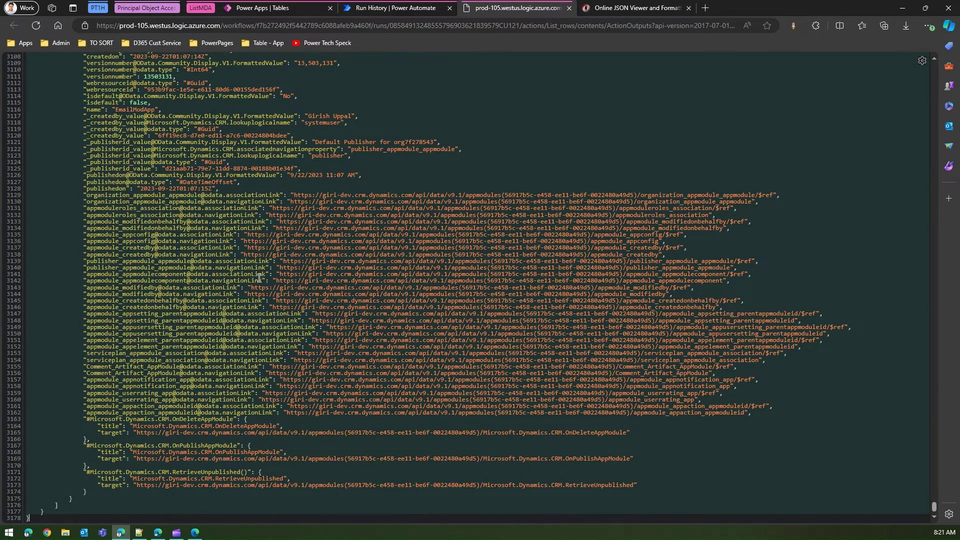
key(ctrl+a)
click(275, 274)
click(632, 9)
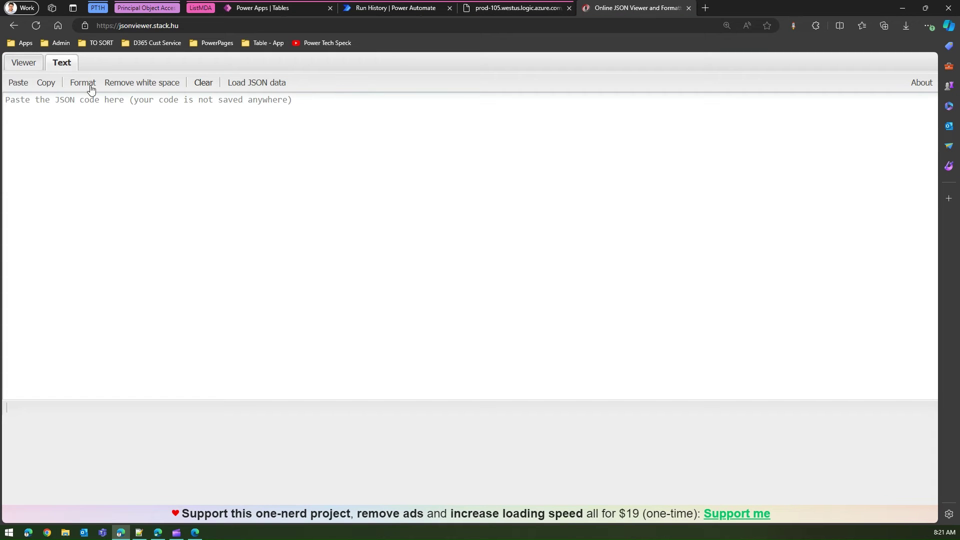
click(69, 141)
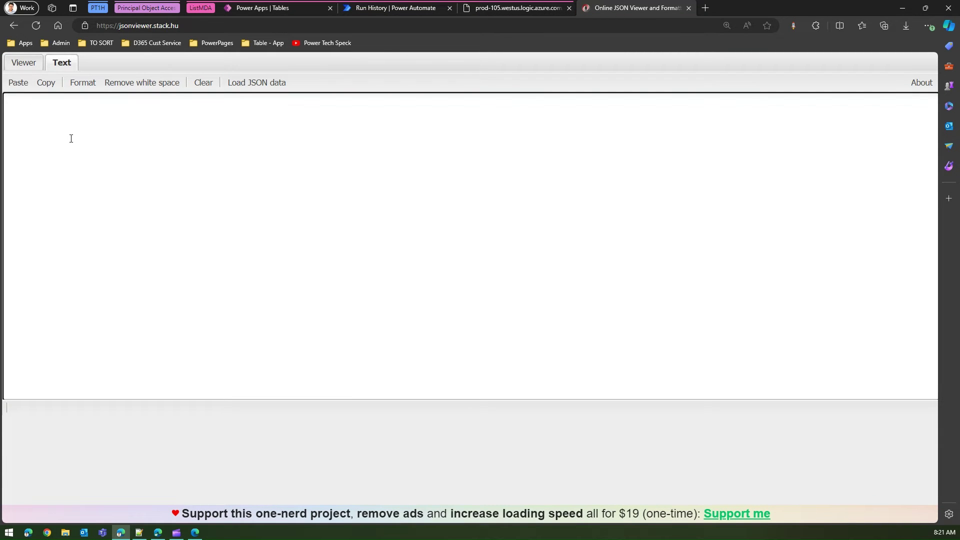
key(ctrl+v)
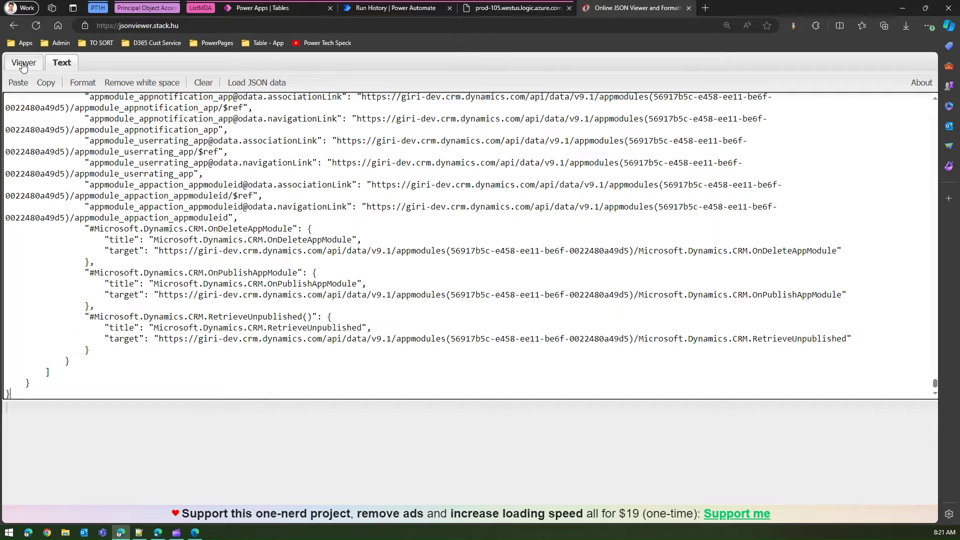
Show the pasted JSON as a tree and expand the body node and its value array
click(24, 64)
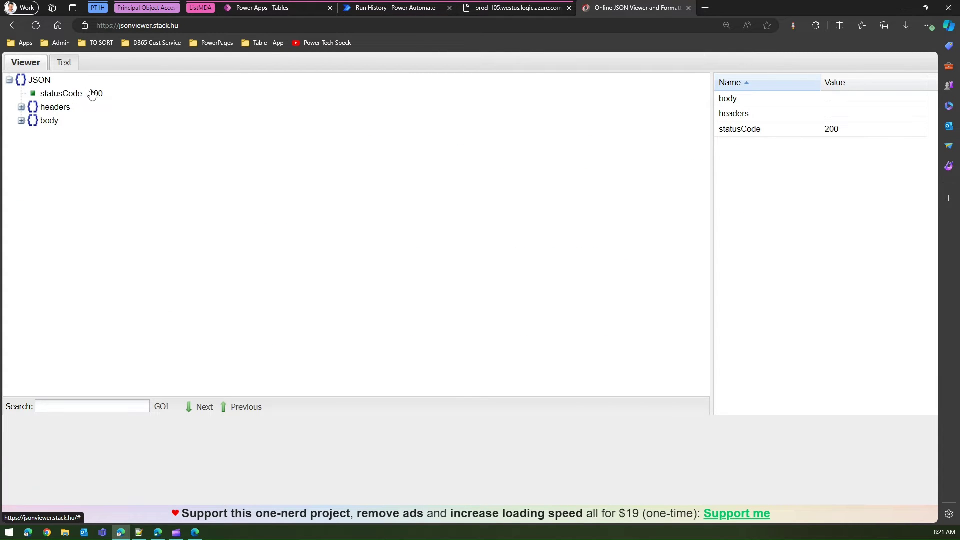
click(21, 123)
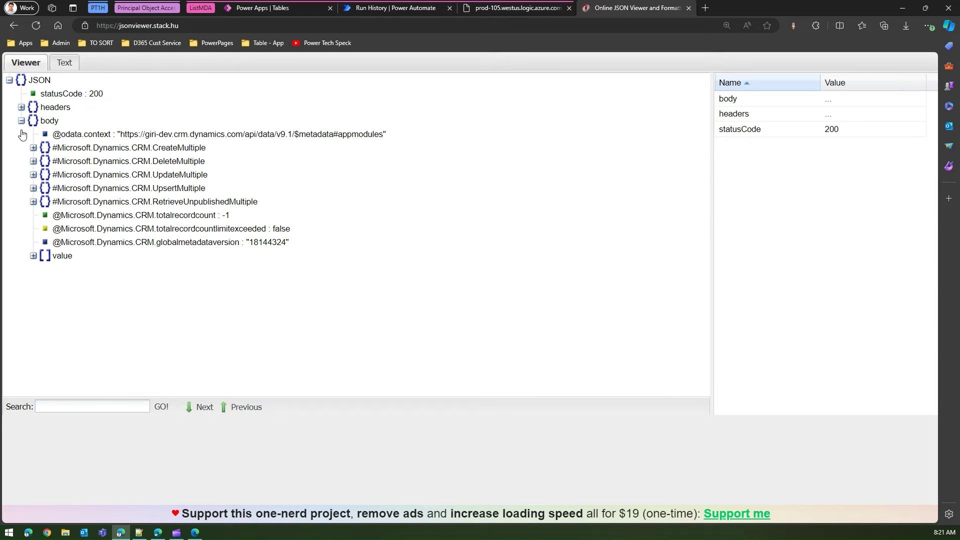
click(33, 256)
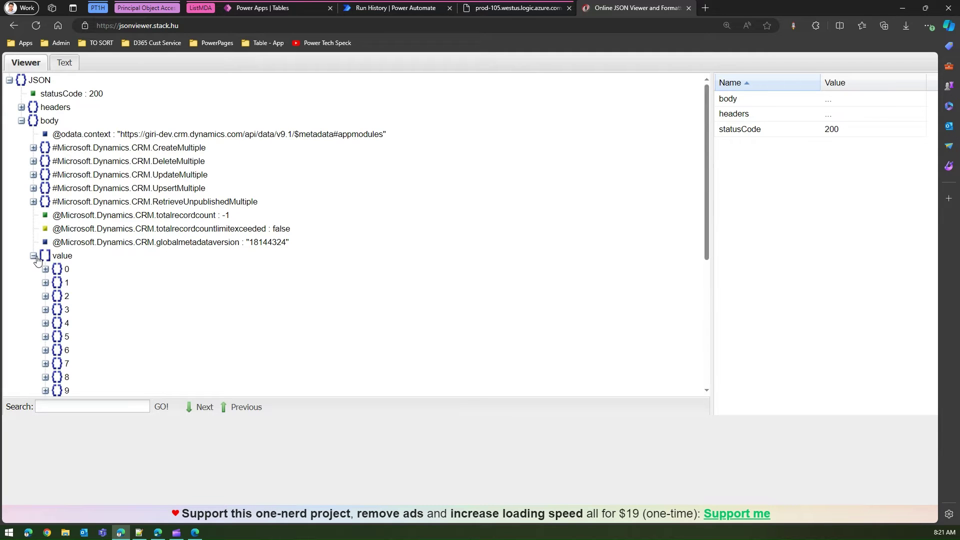
Widen the properties grid and examine the properties of record 4 in the value array, including its name
click(69, 326)
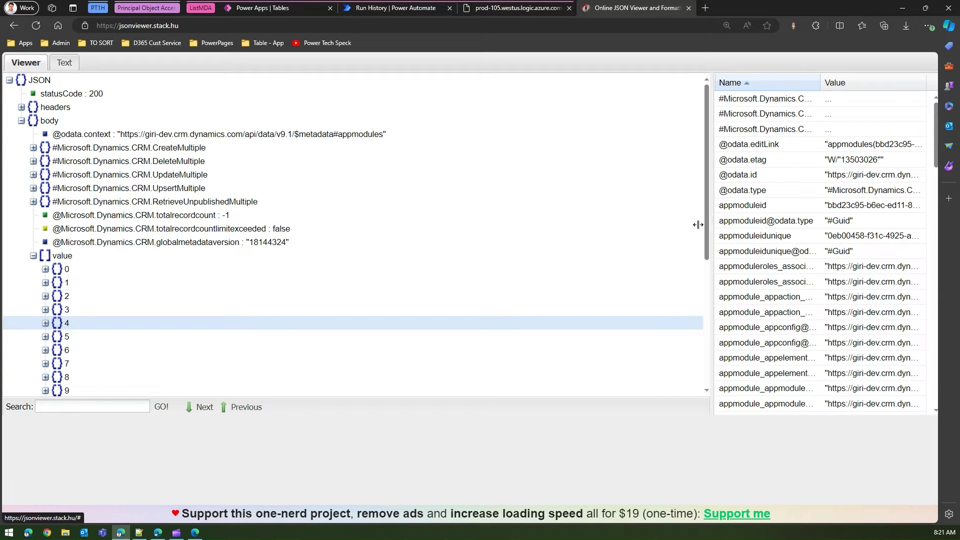
drag(709, 223, 655, 225)
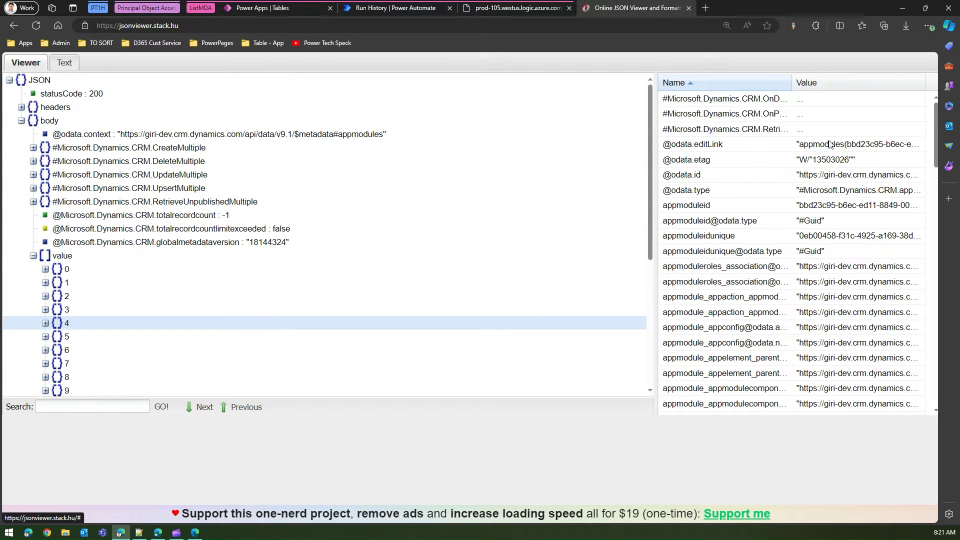
drag(645, 156, 601, 157)
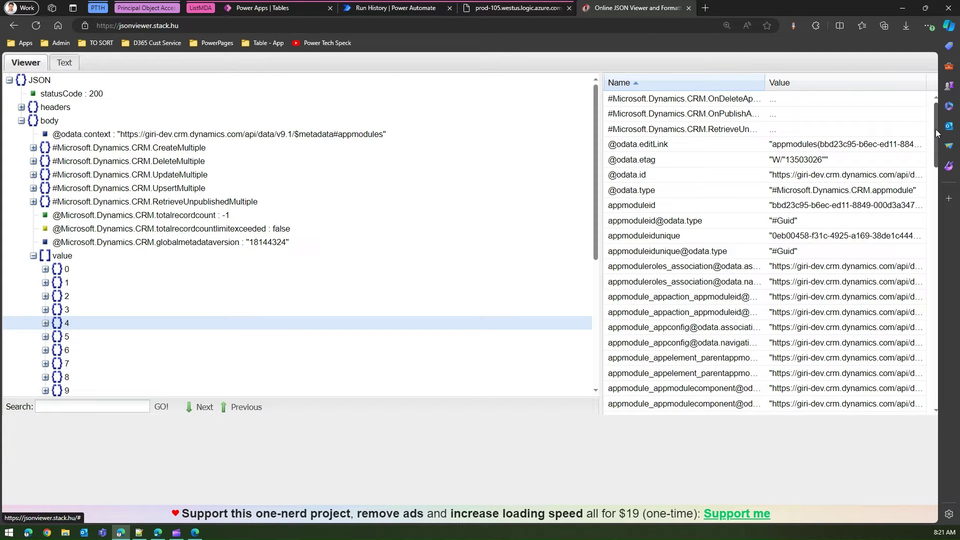
drag(936, 130, 936, 134)
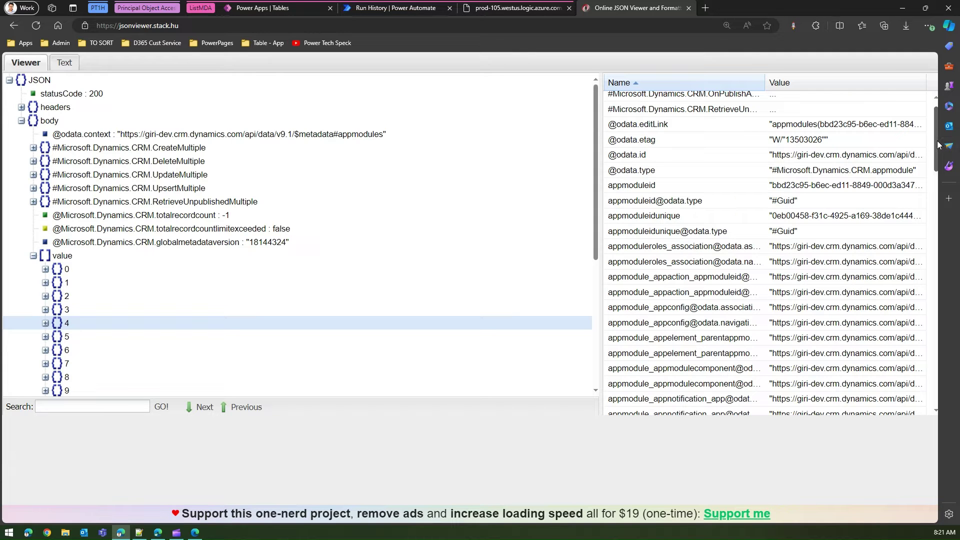
drag(937, 146, 946, 286)
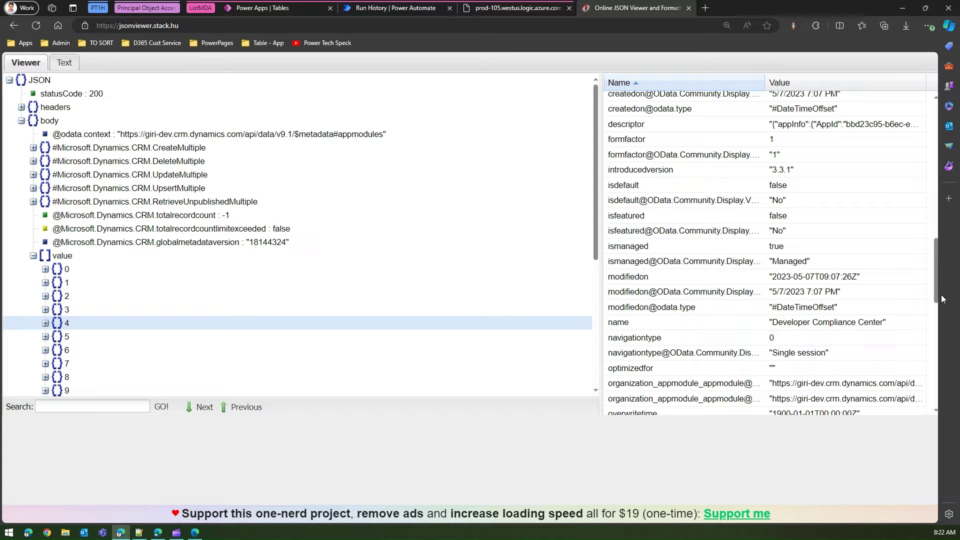
drag(937, 291, 952, 156)
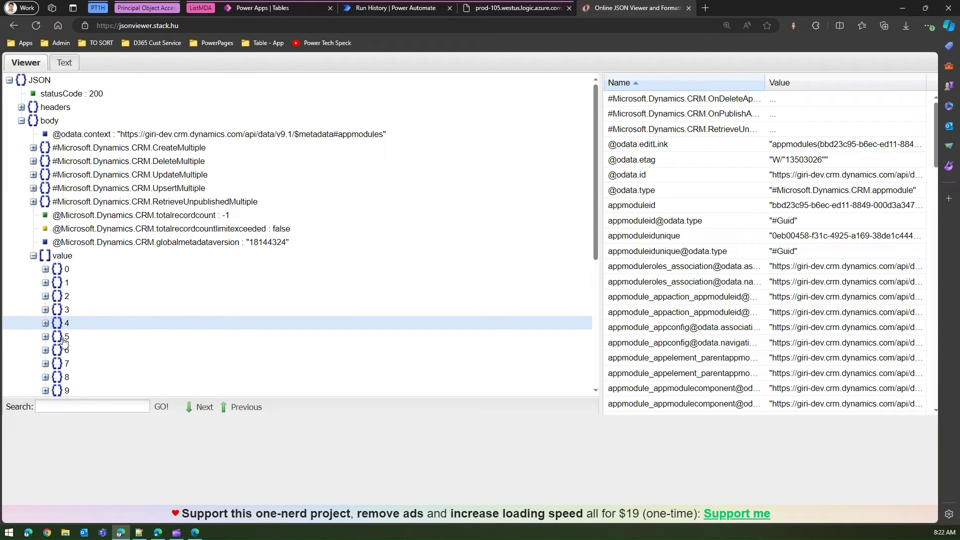
Examine the properties of records 5 and 7 in the value array, including the name of each app
click(63, 338)
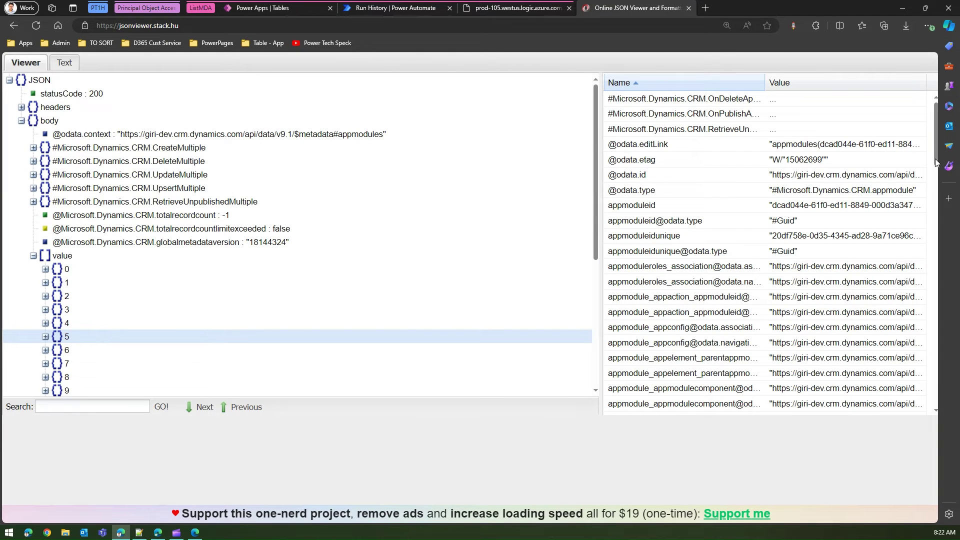
drag(935, 158, 936, 271)
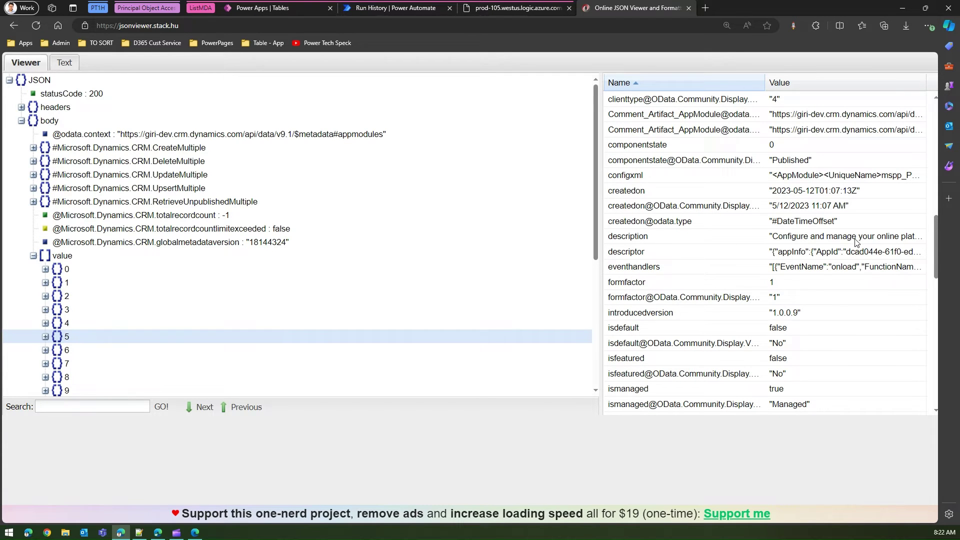
drag(936, 253, 937, 285)
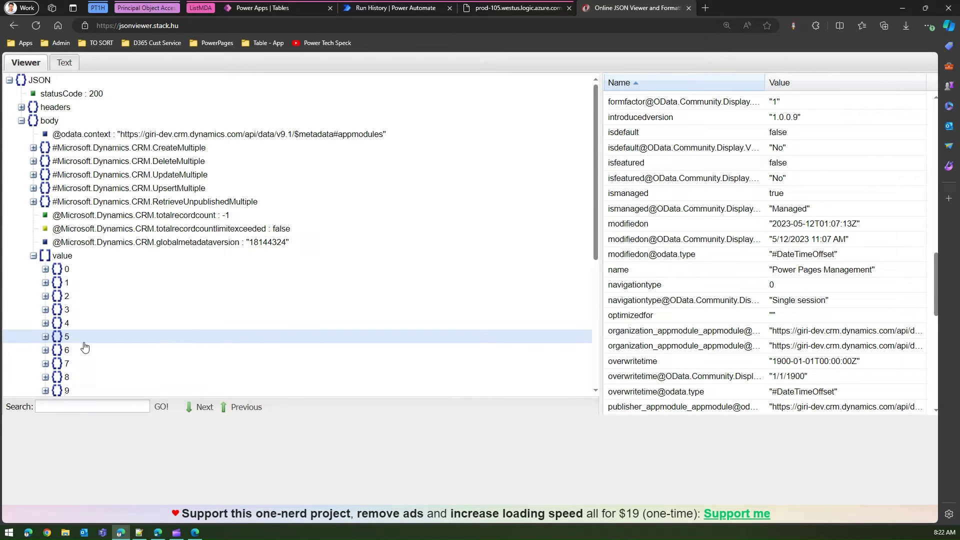
click(75, 365)
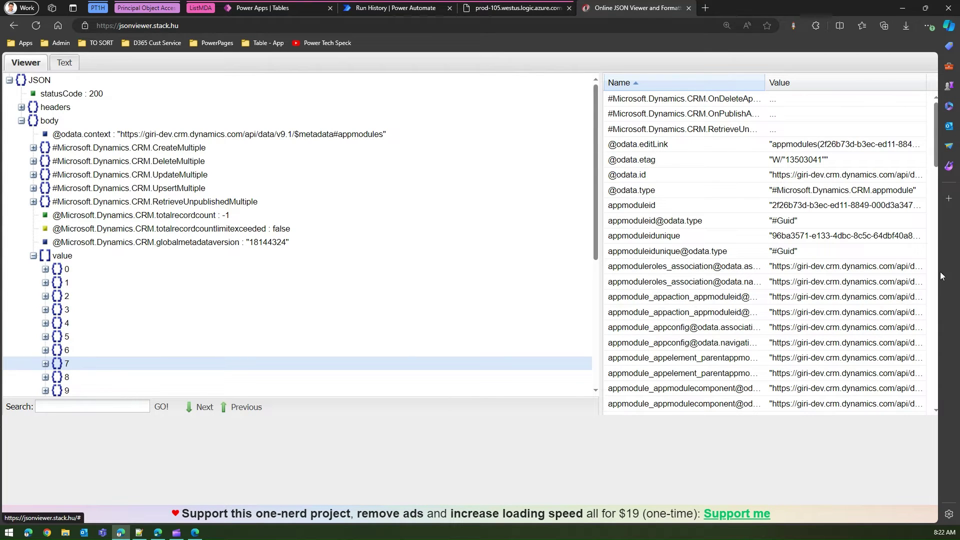
drag(936, 173, 922, 310)
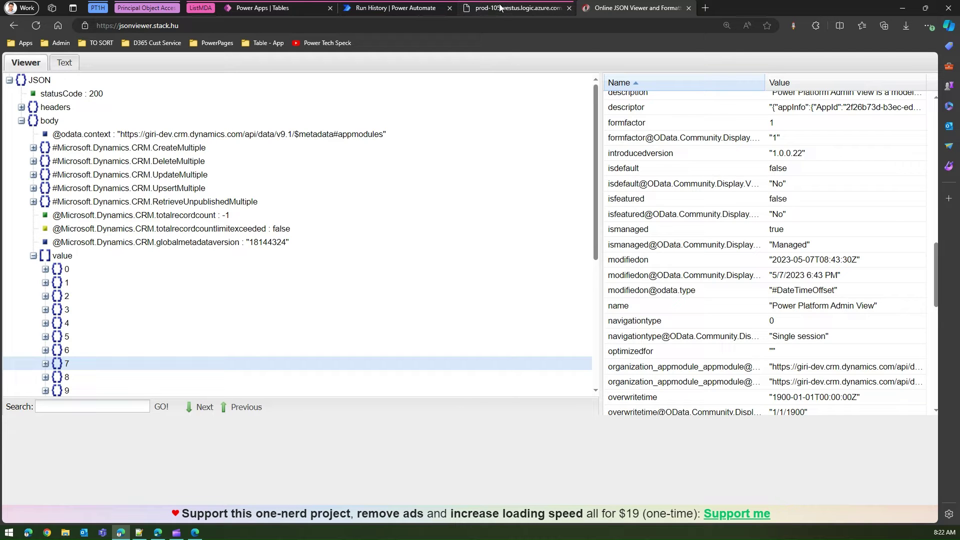
Switch to Power Automate, reopen the flow for editing and add a Data Operation Create HTML table action after List rows
click(406, 7)
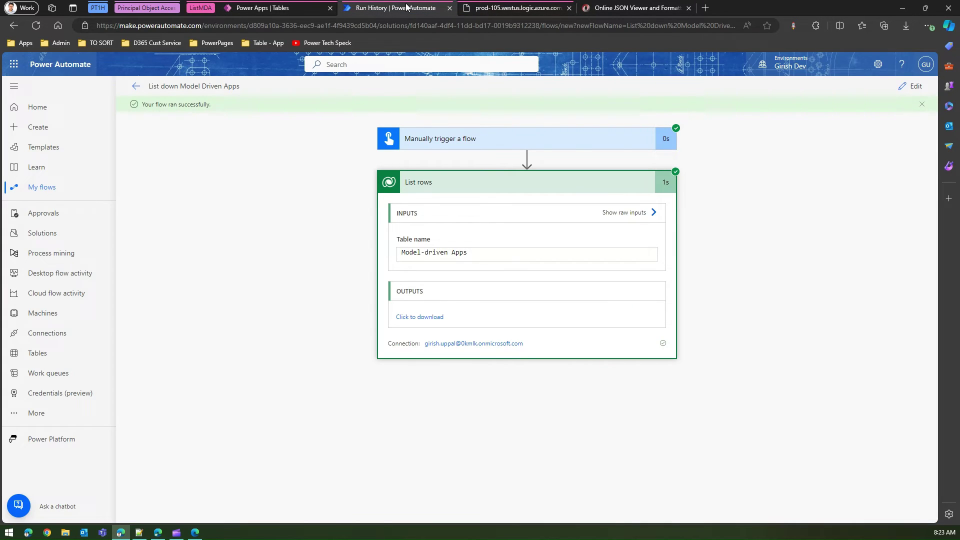
click(918, 87)
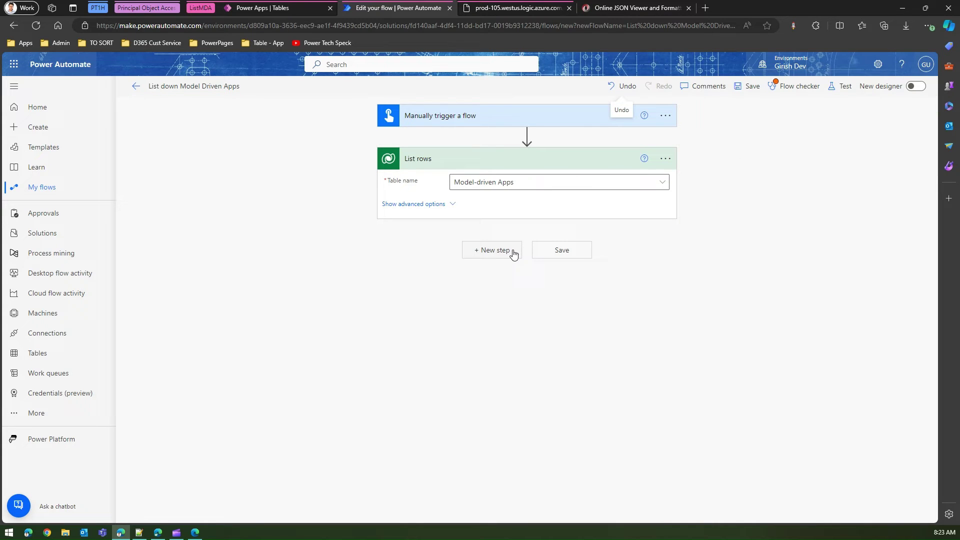
click(508, 254)
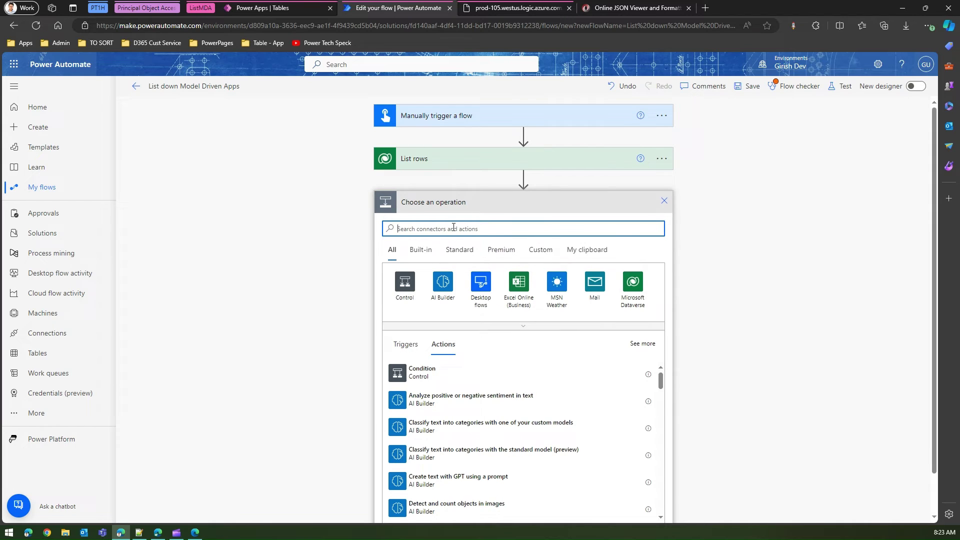
text(compose)
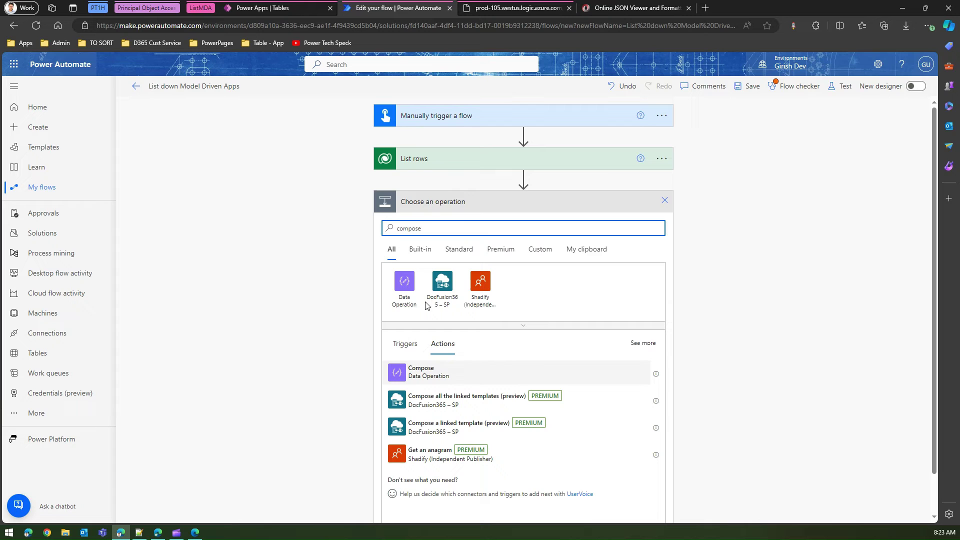
click(403, 297)
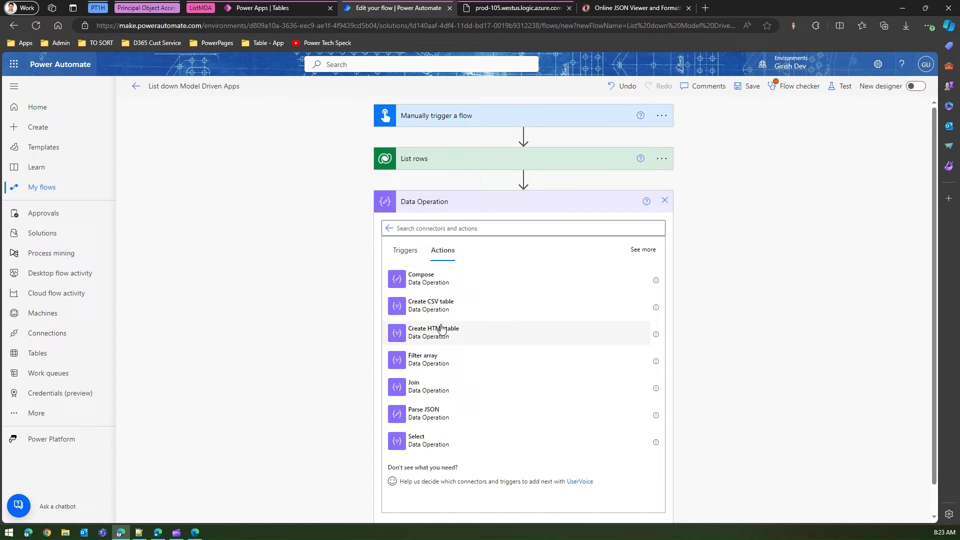
click(441, 329)
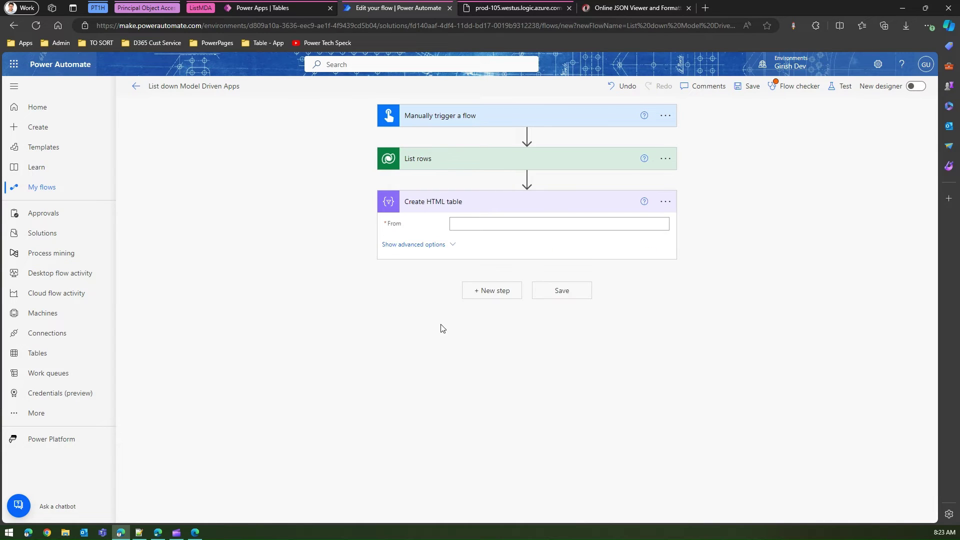
Check the value array in the JSON viewer as the source for the HTML table's From input, and return to the flow
click(503, 220)
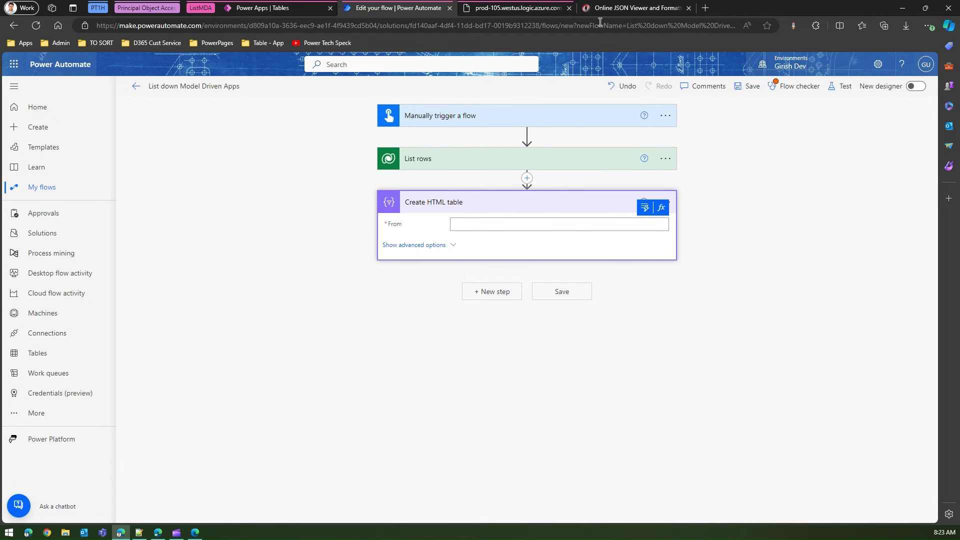
click(607, 8)
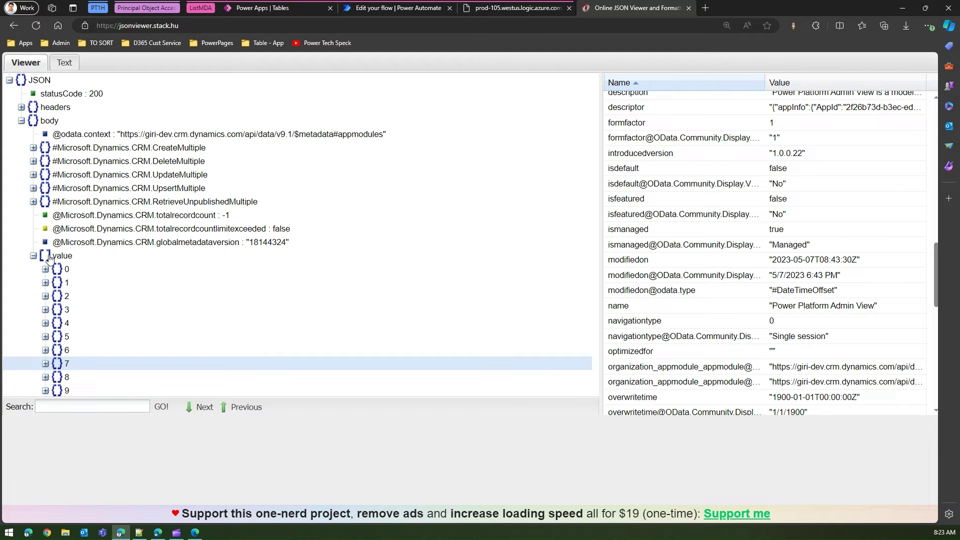
click(494, 8)
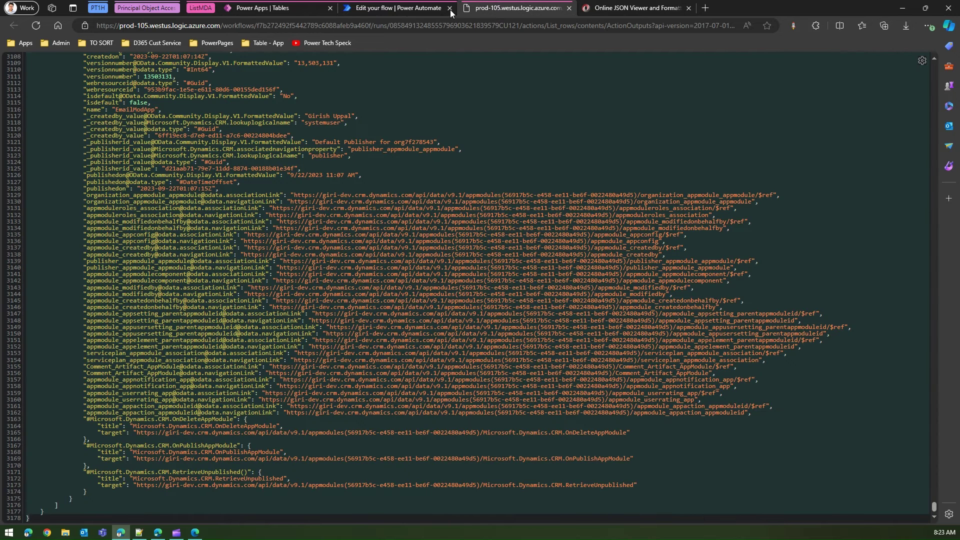
click(405, 9)
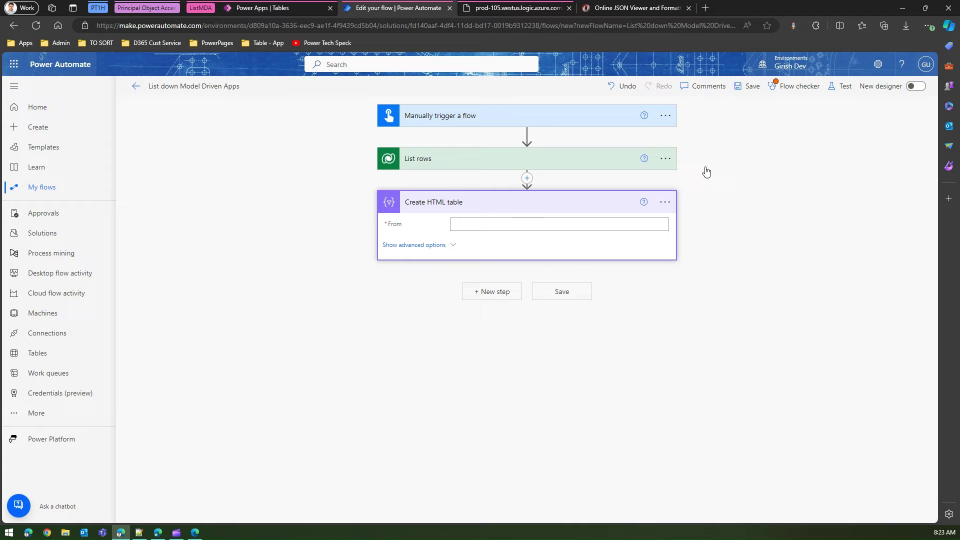
Rename the List rows action to ListMDA and activate the From input of the Create HTML table action
click(667, 159)
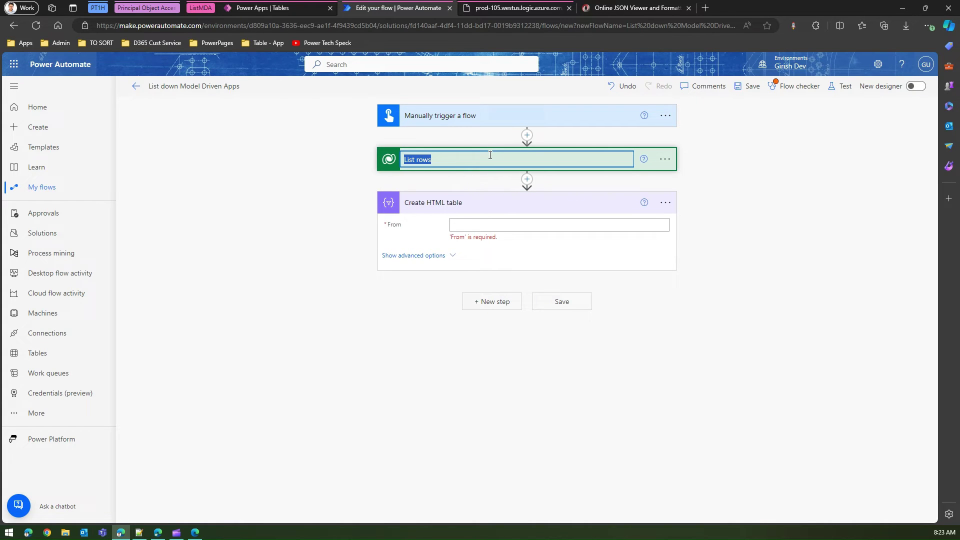
text(ListMDA)
click(620, 224)
click(619, 225)
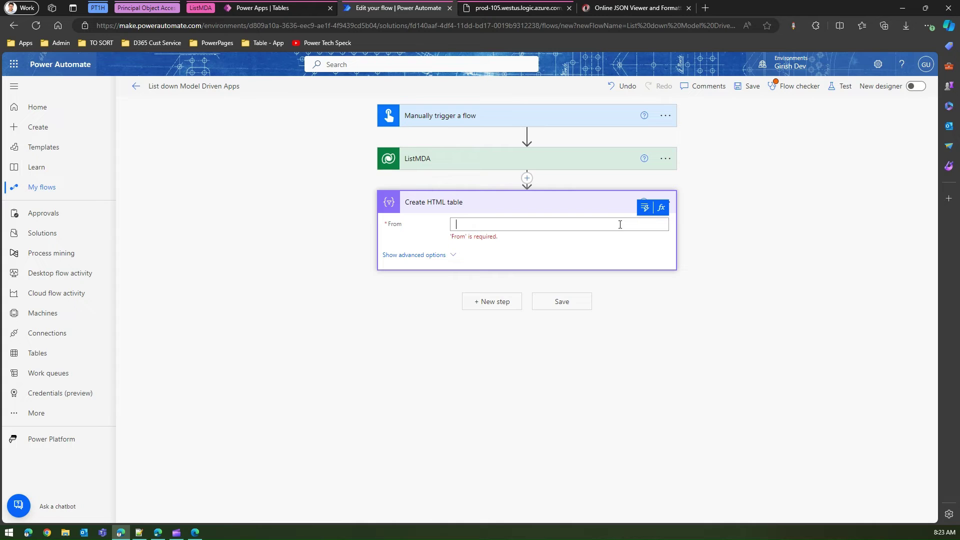
click(661, 208)
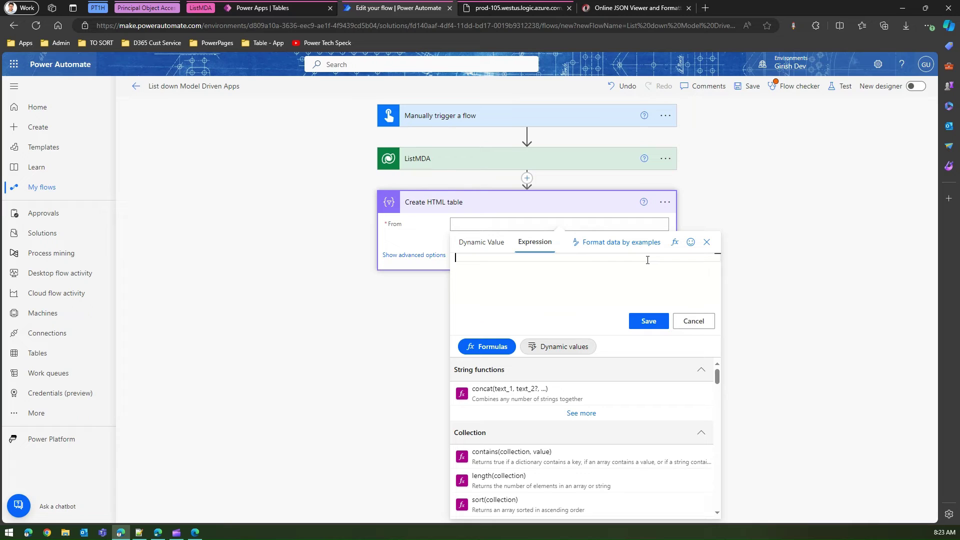
text(outputs('ListMDA')?['body/value')
click(509, 9)
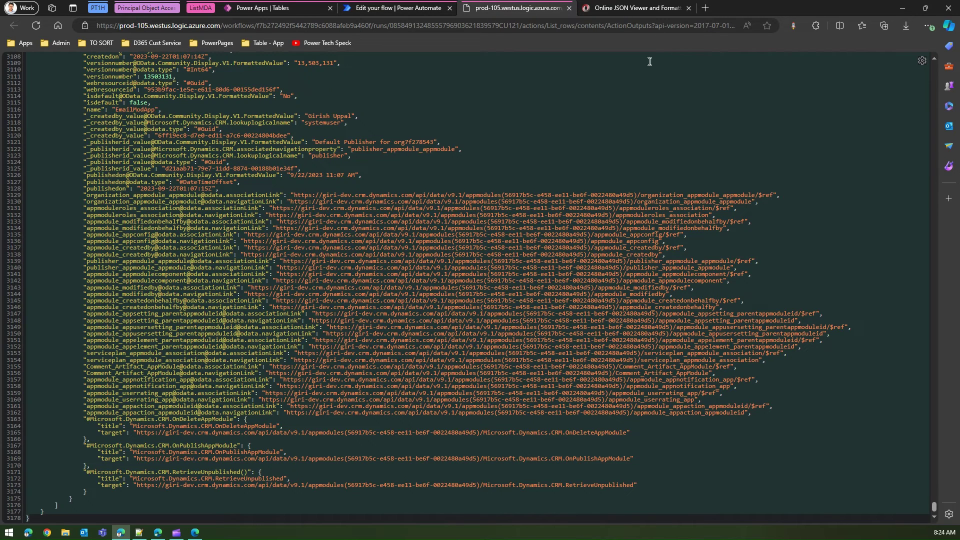
click(641, 9)
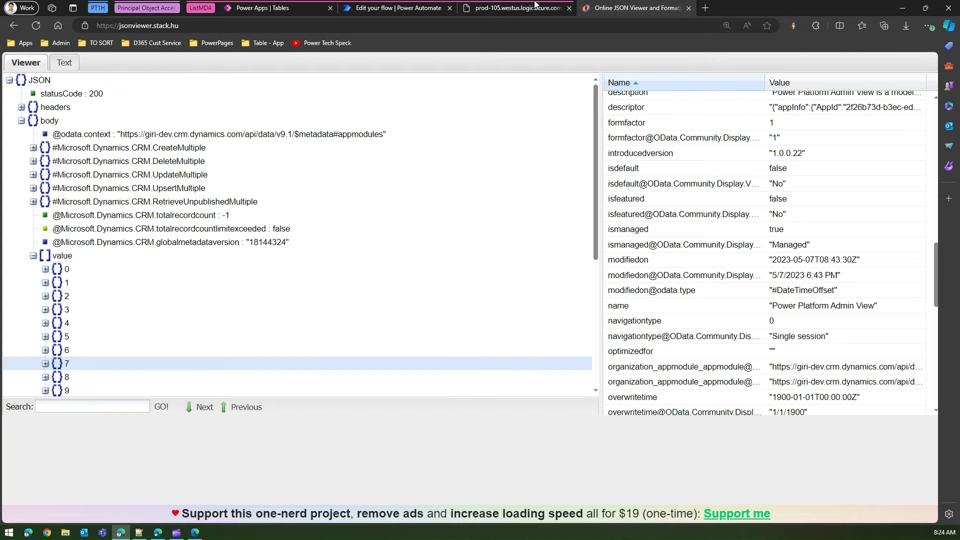
click(394, 11)
click(652, 318)
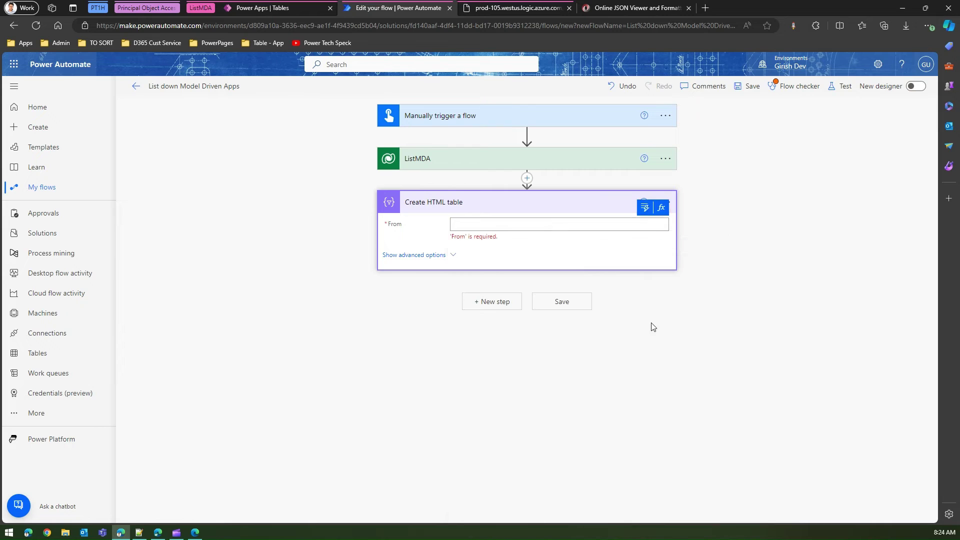
click(620, 224)
click(661, 208)
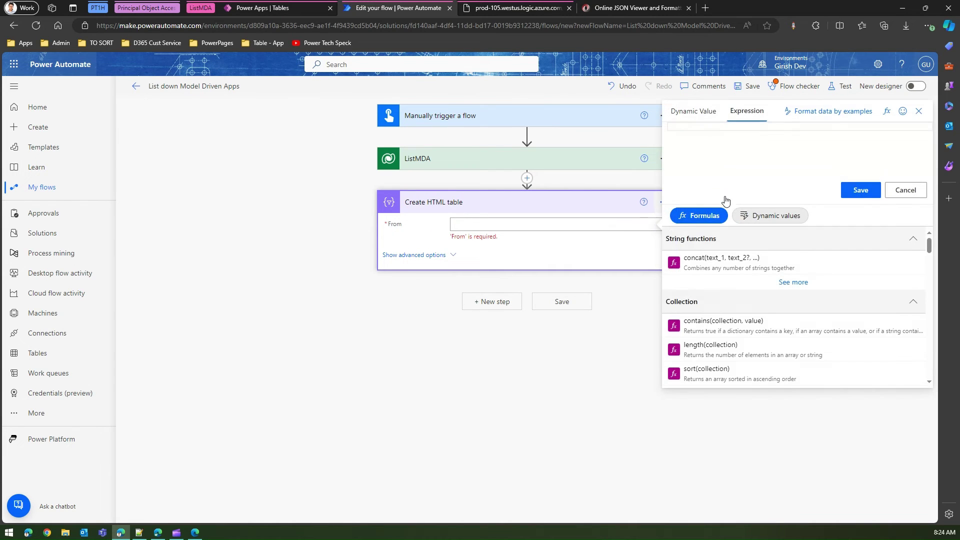
click(699, 132)
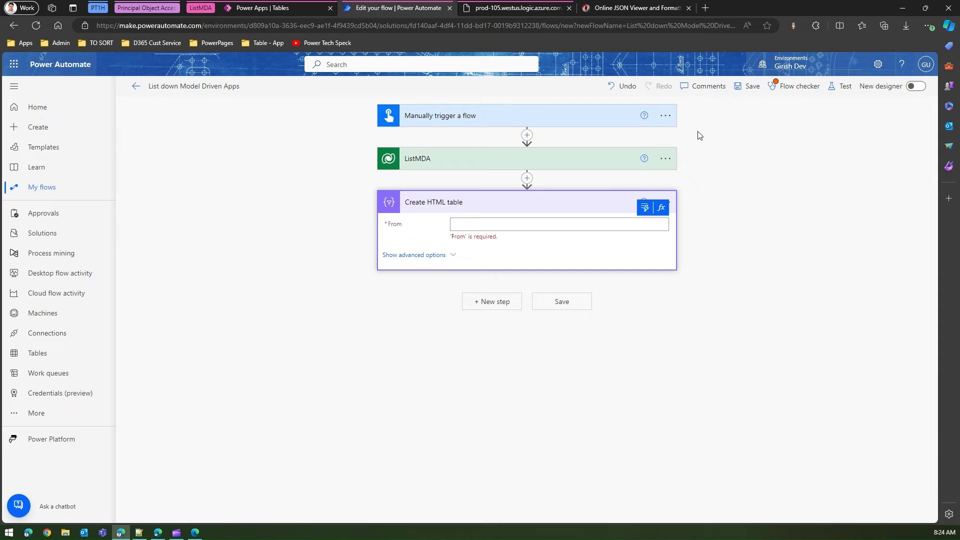
Set the From input of the Create HTML table action to the expression outputs('ListMDA')?['body/value']
click(668, 222)
click(662, 209)
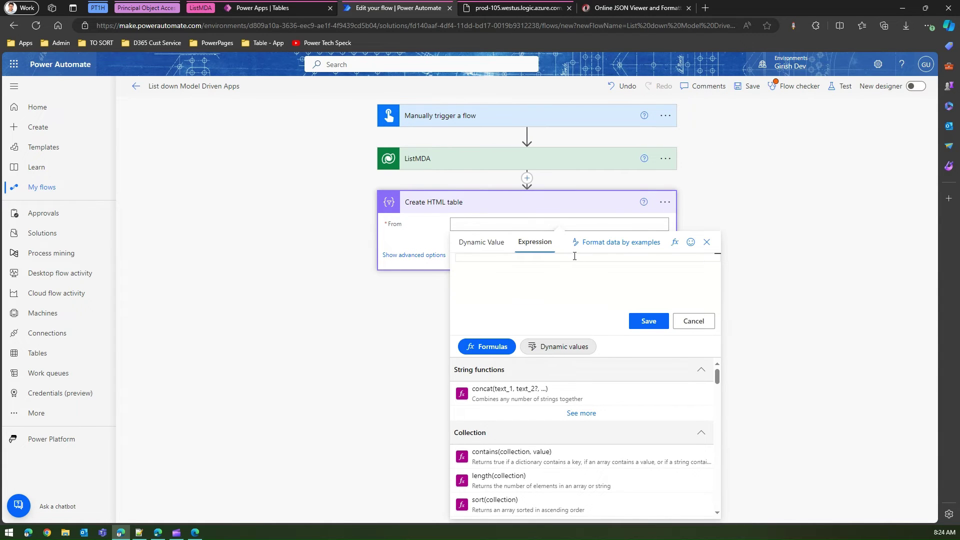
text(outputs('ListMDA')
text(?['boo)
text(y/value')
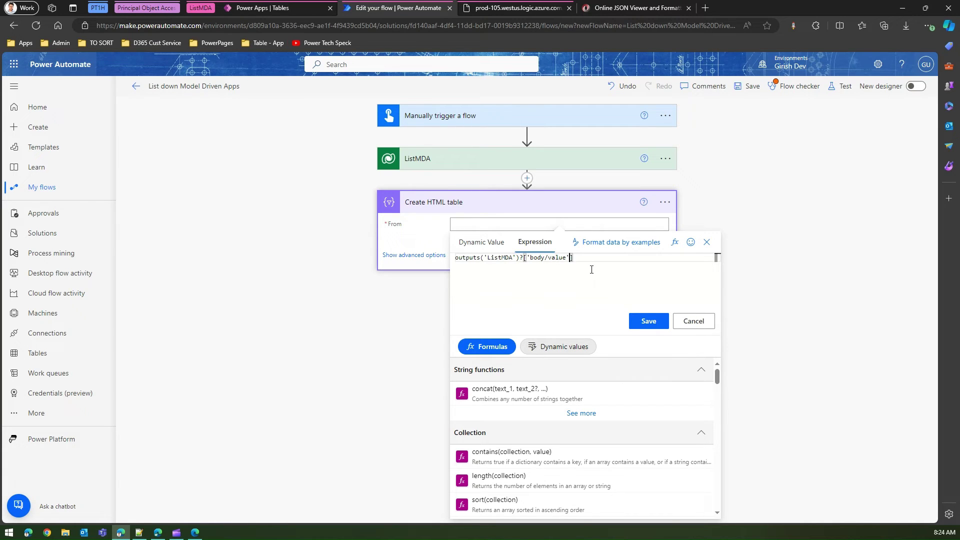
click(661, 321)
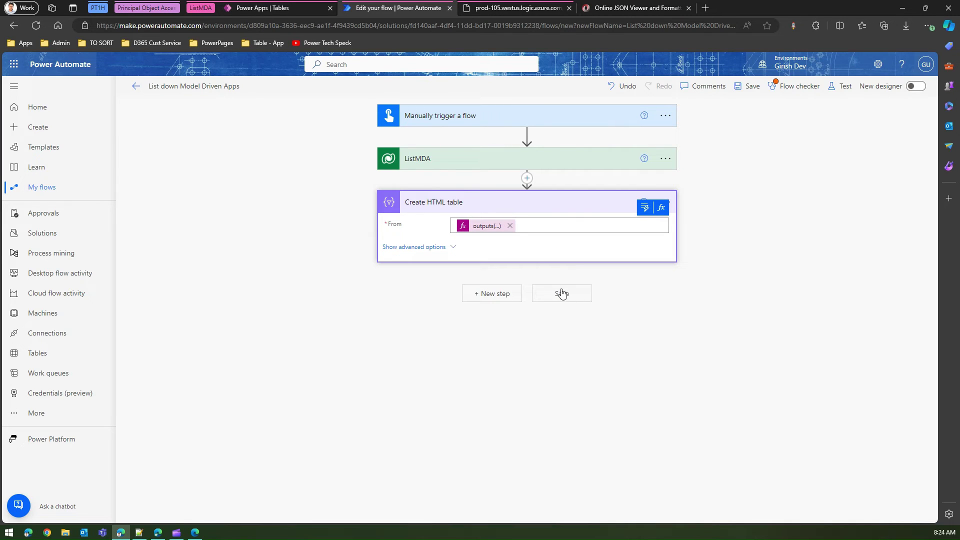
Show the advanced options of the Create HTML table action and set Columns to Custom
click(451, 252)
click(500, 251)
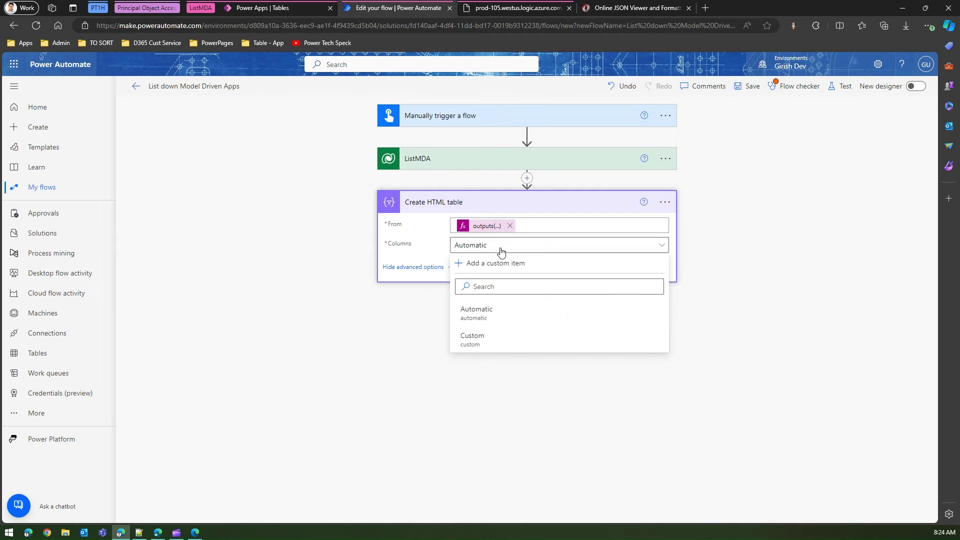
click(494, 331)
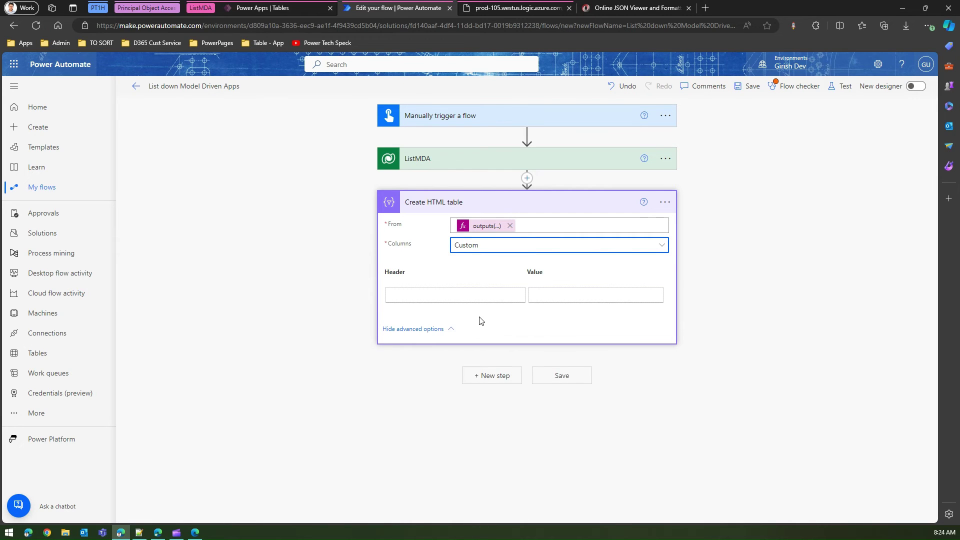
Add a column with the header Model driven App Name and map it to the Name dynamic value from ListMDA
click(465, 295)
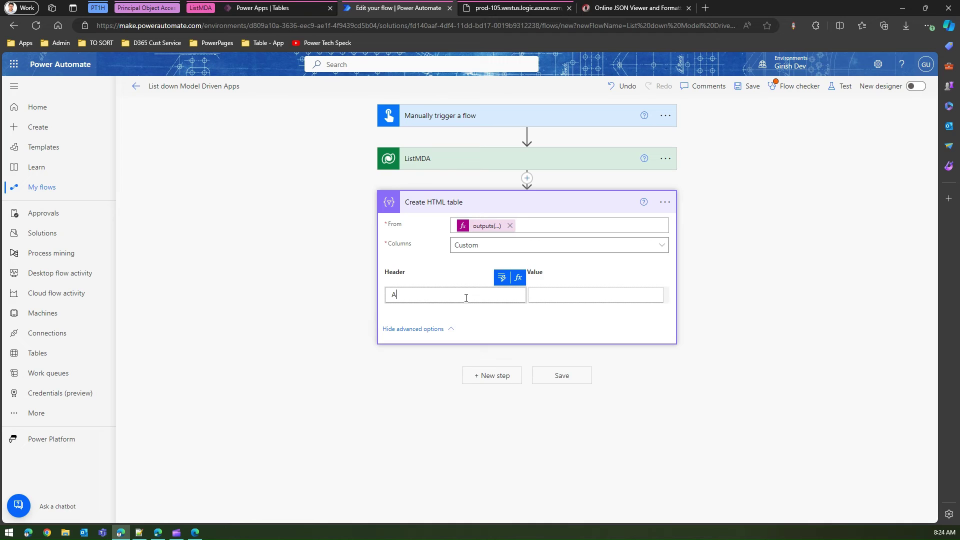
text(Model drivcen  App Name)
click(537, 297)
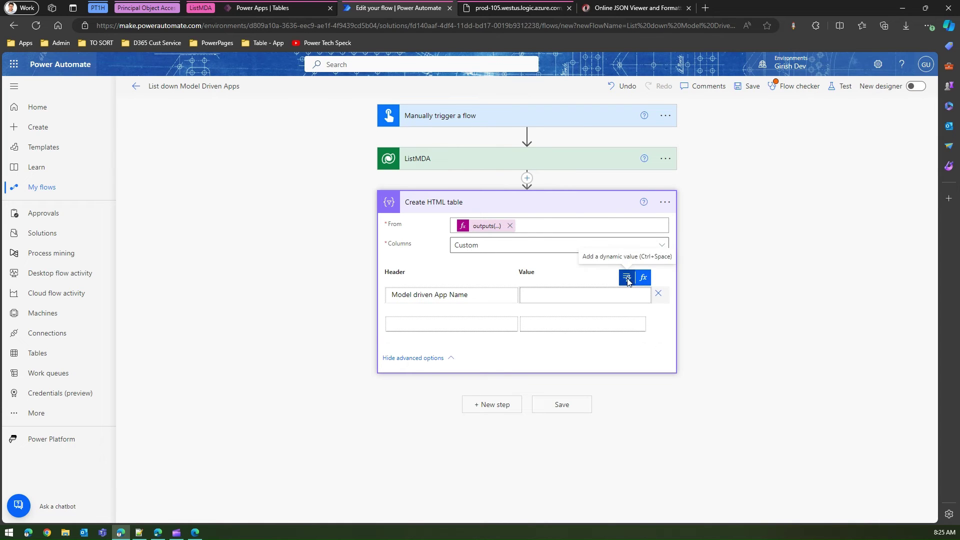
click(627, 278)
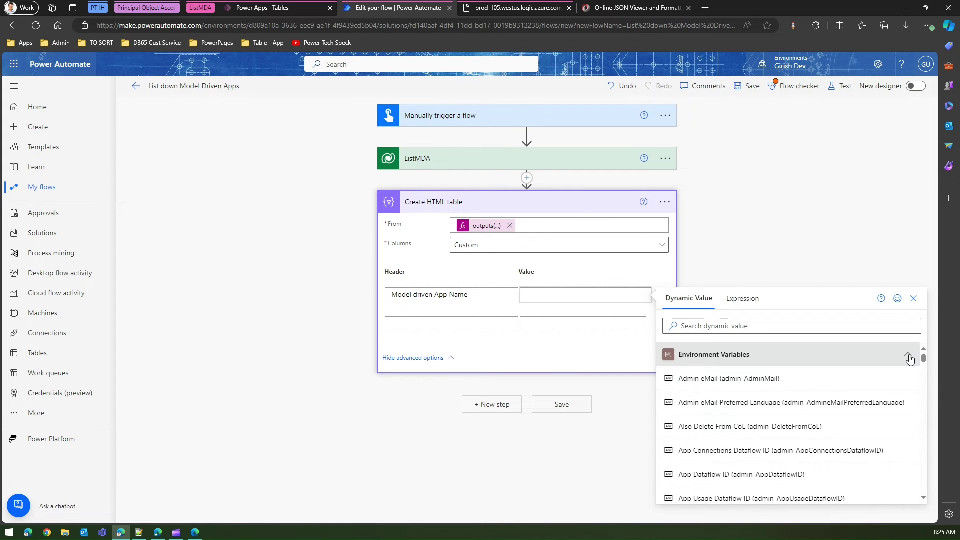
click(908, 356)
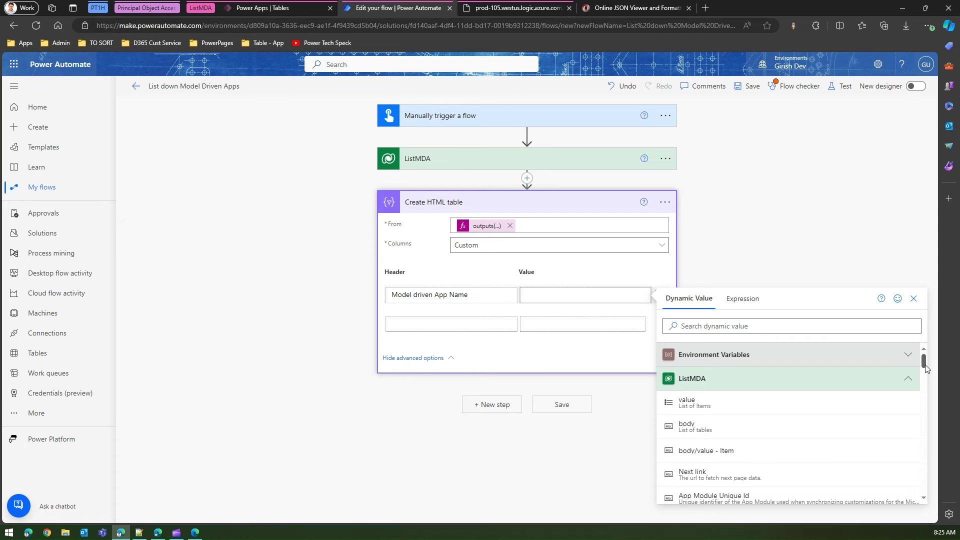
drag(924, 362, 925, 382)
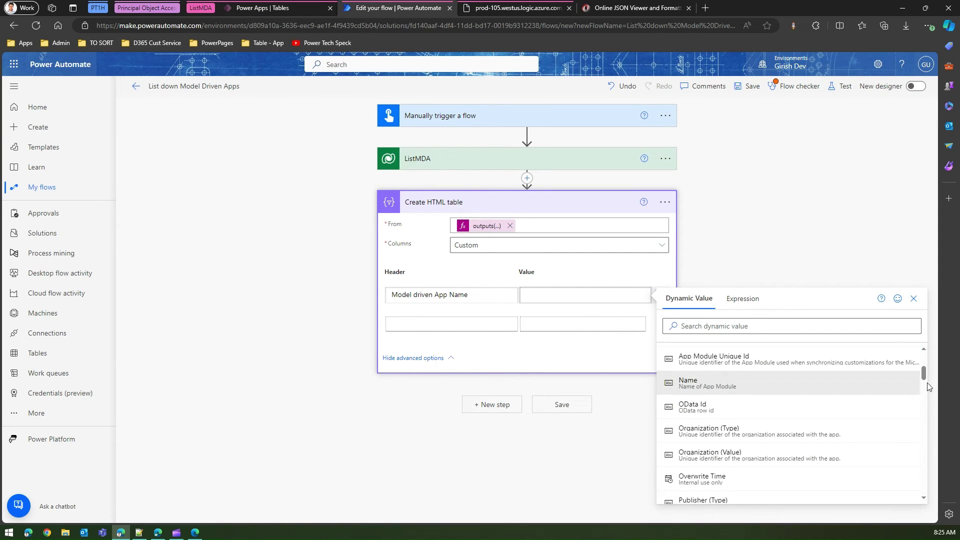
click(758, 385)
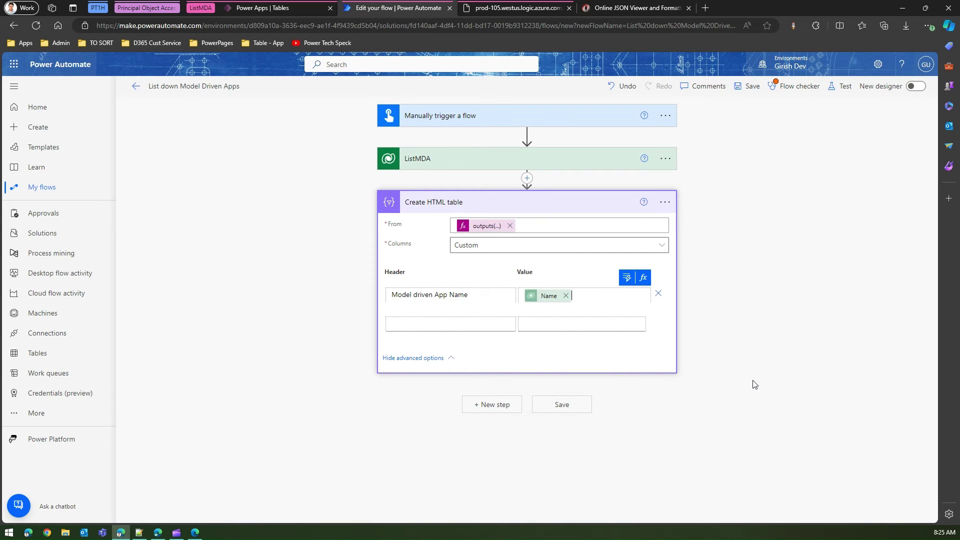
Add a second column with the header Description, mapped to the Description dynamic value from ListMDA
click(596, 326)
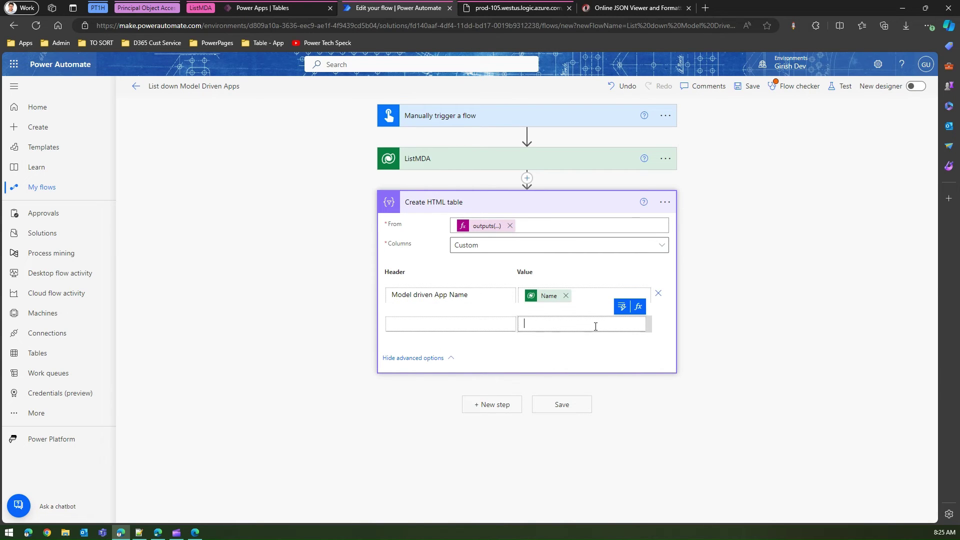
click(622, 309)
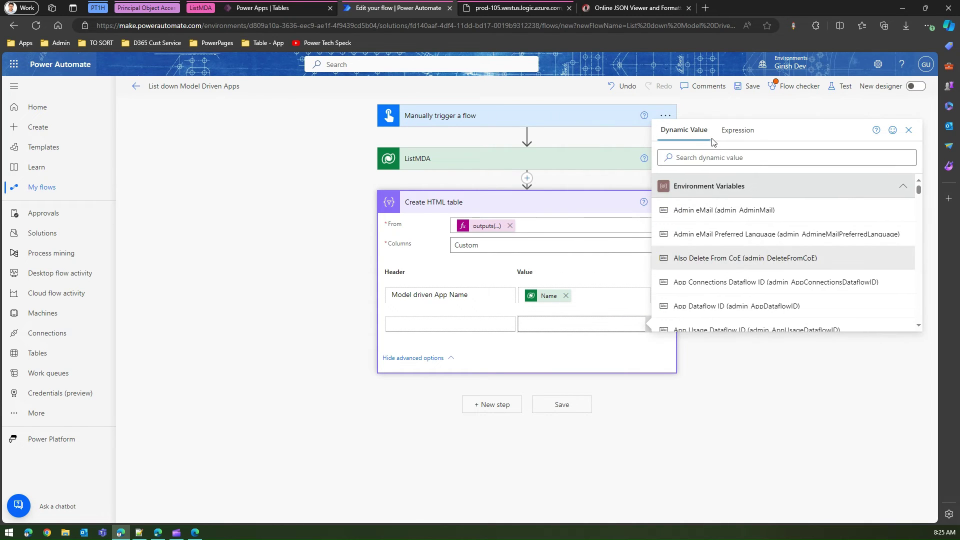
click(709, 156)
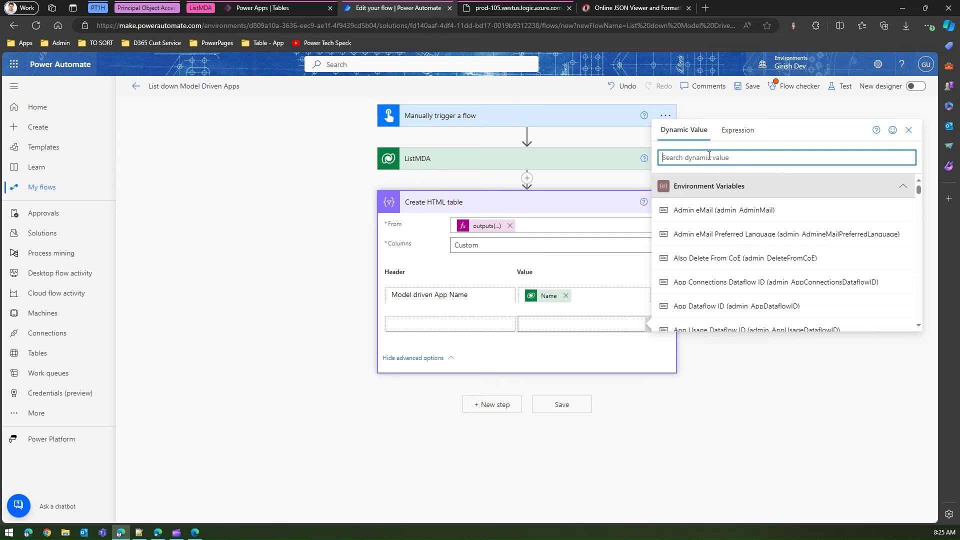
text(descr)
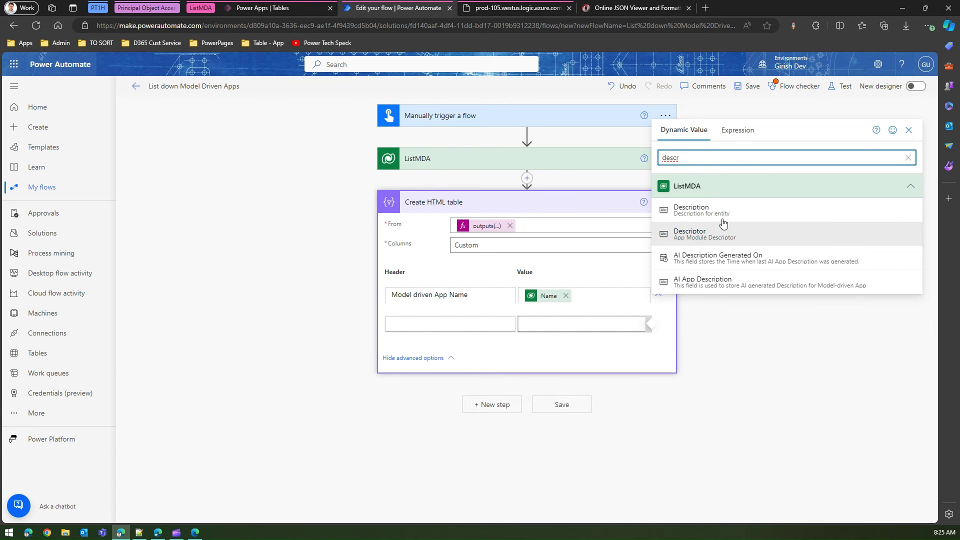
click(708, 214)
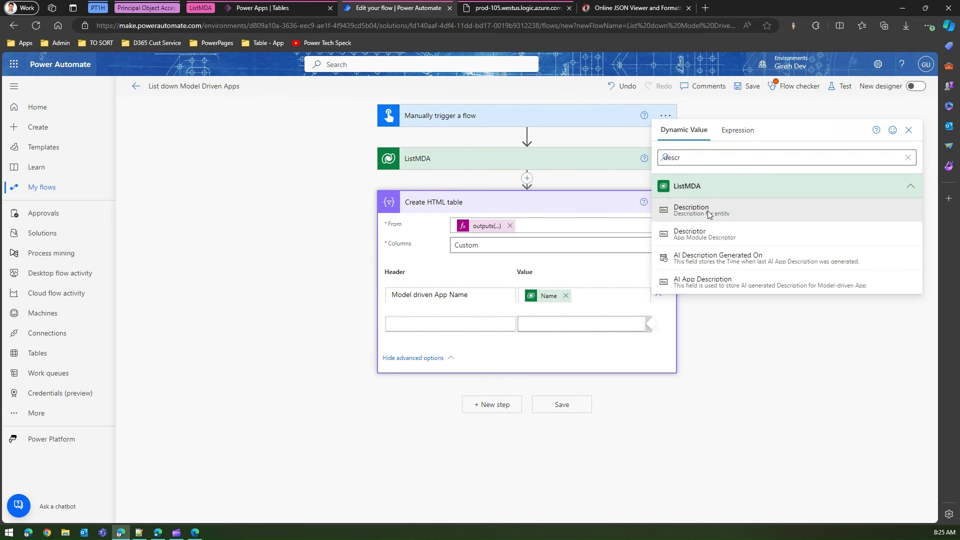
click(416, 322)
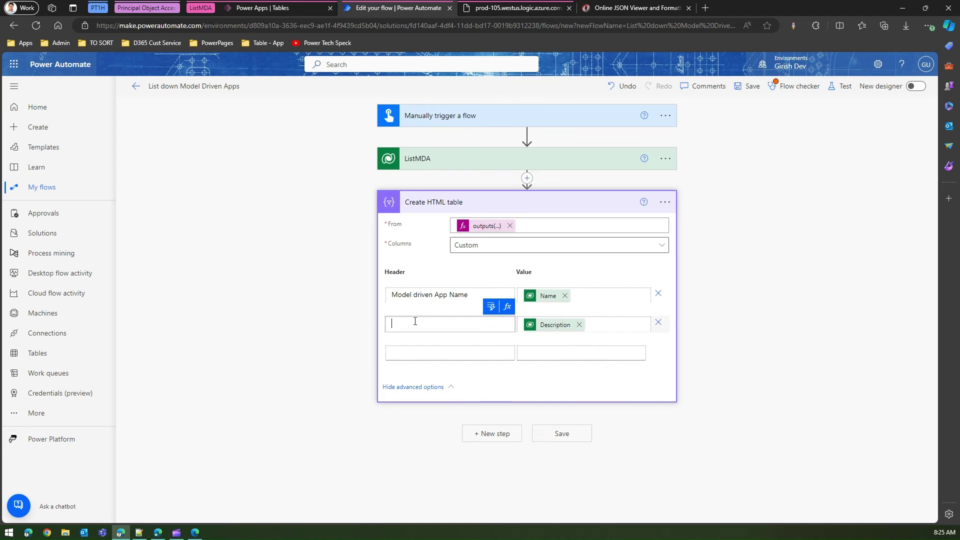
text(Description)
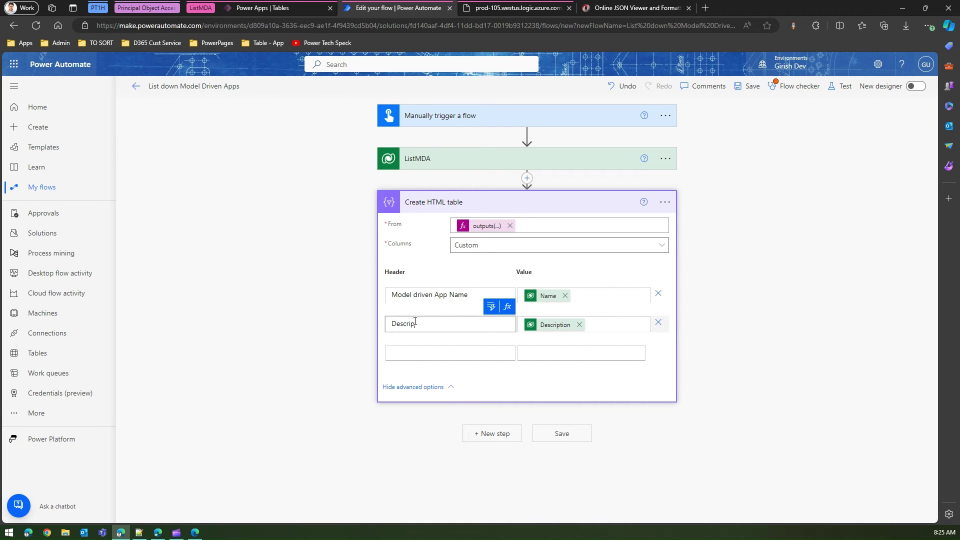
click(495, 368)
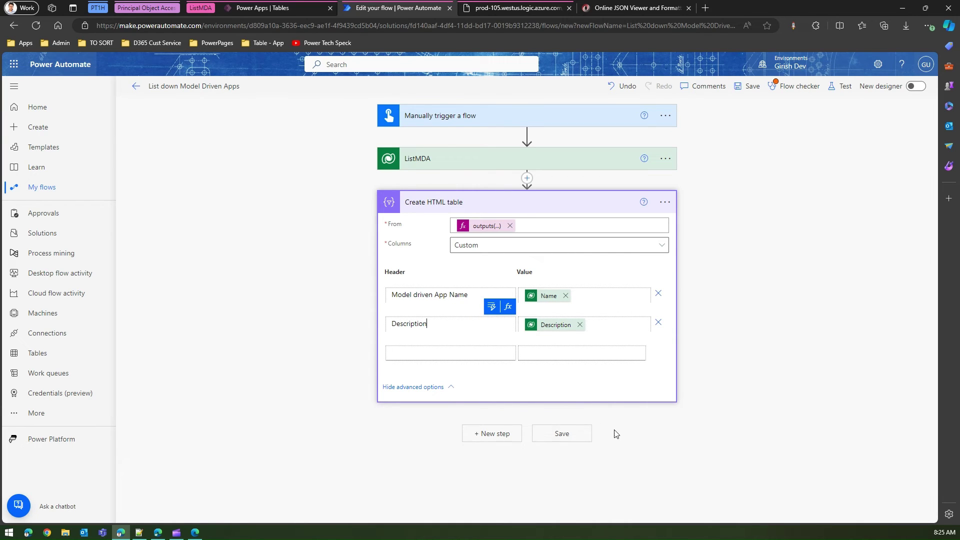
Save the flow and run it with a manual test
click(579, 439)
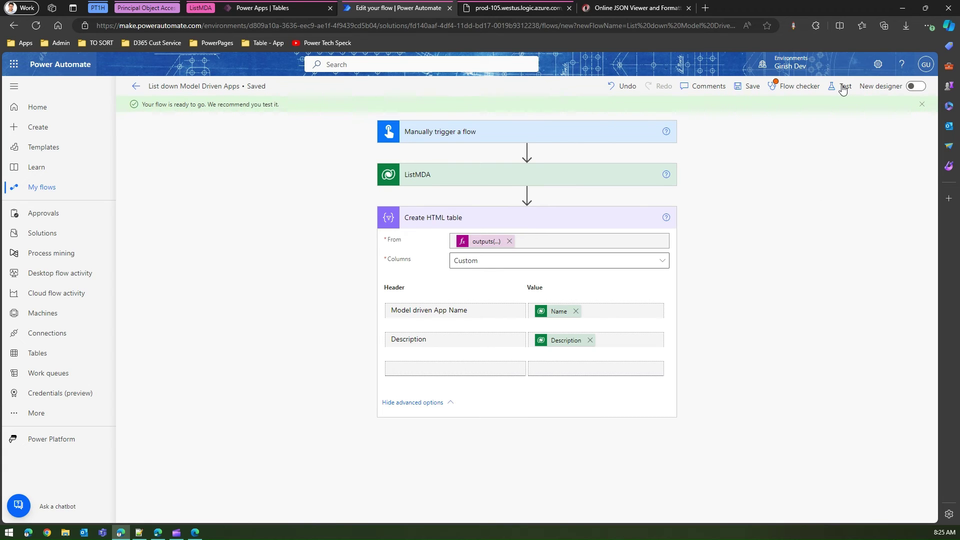
click(843, 89)
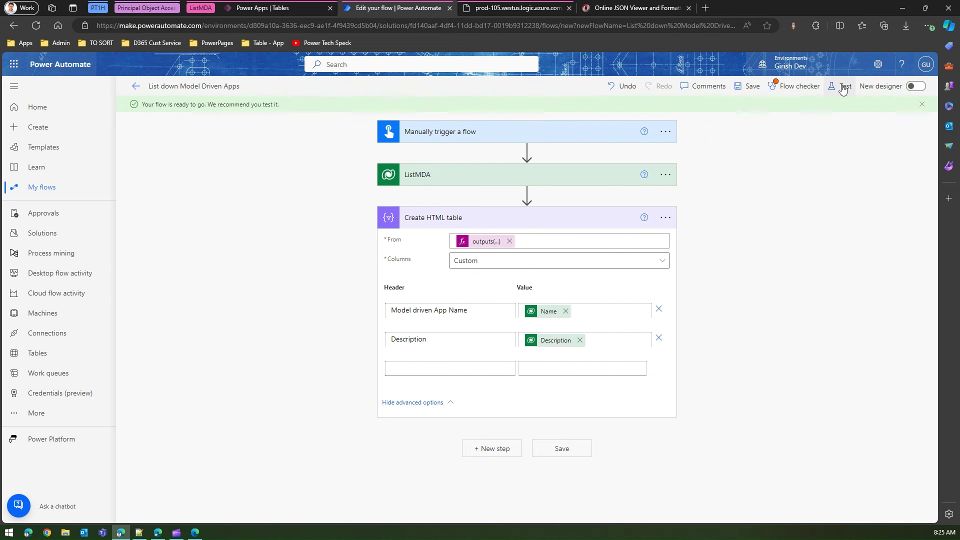
click(843, 89)
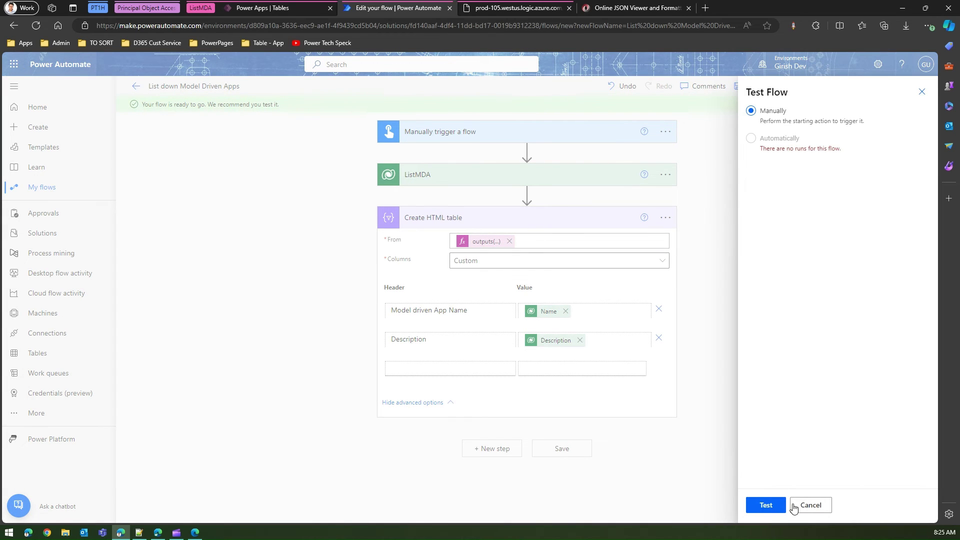
click(792, 506)
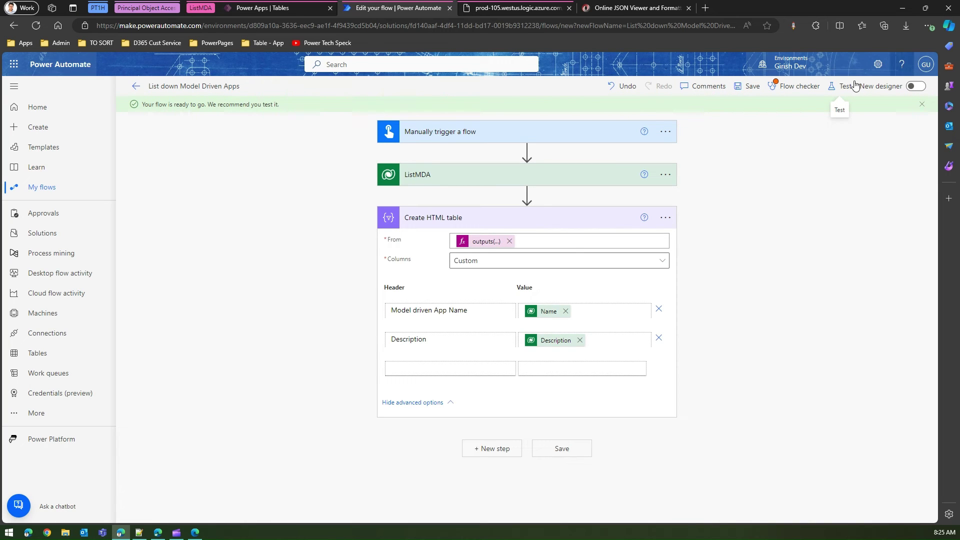
click(845, 89)
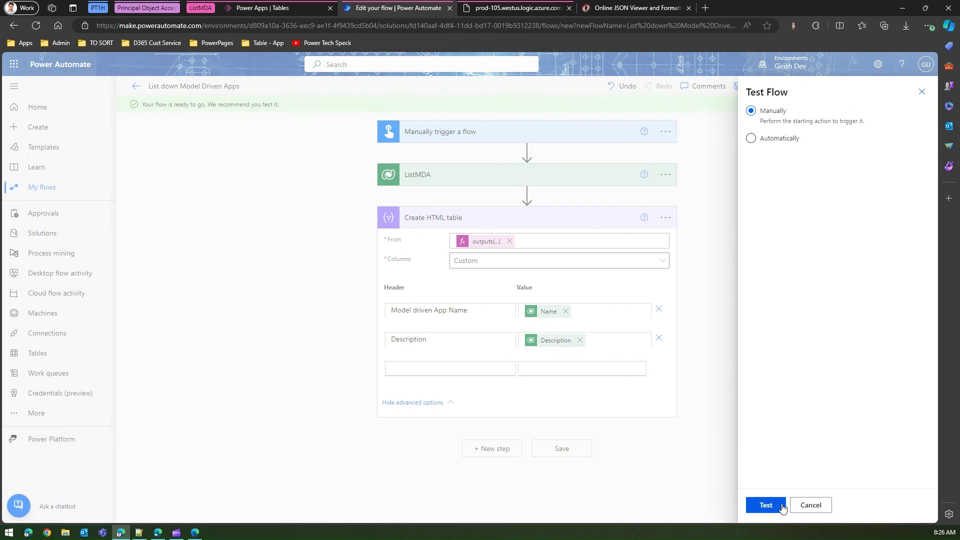
click(766, 506)
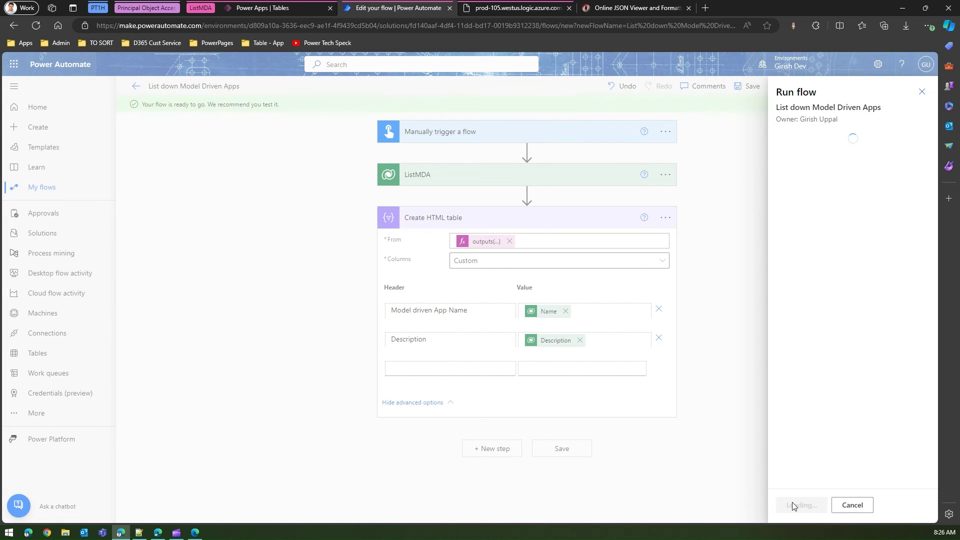
click(793, 502)
click(795, 505)
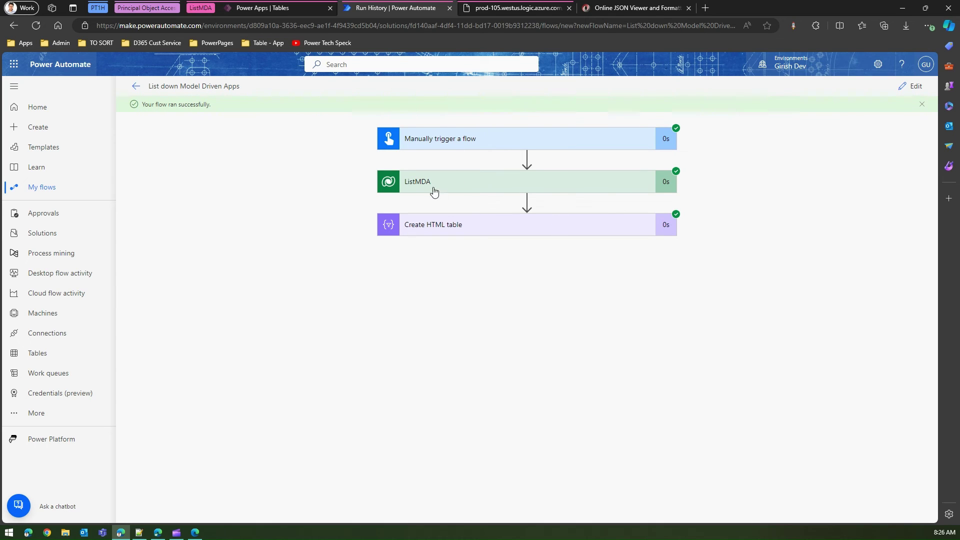
Examine the HTML table in the Create HTML table action's run outputs, from the column headers down to the last app
click(494, 227)
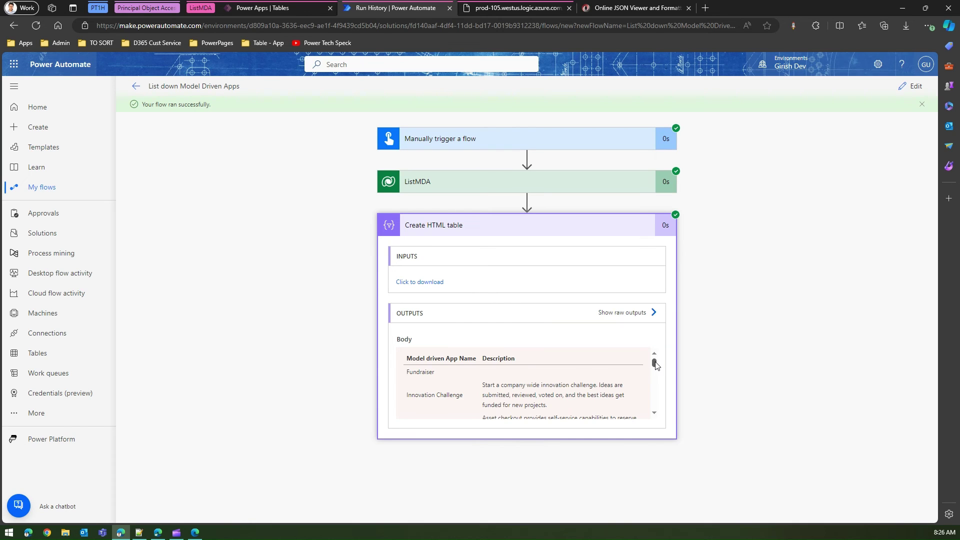
drag(406, 358, 520, 358)
click(451, 380)
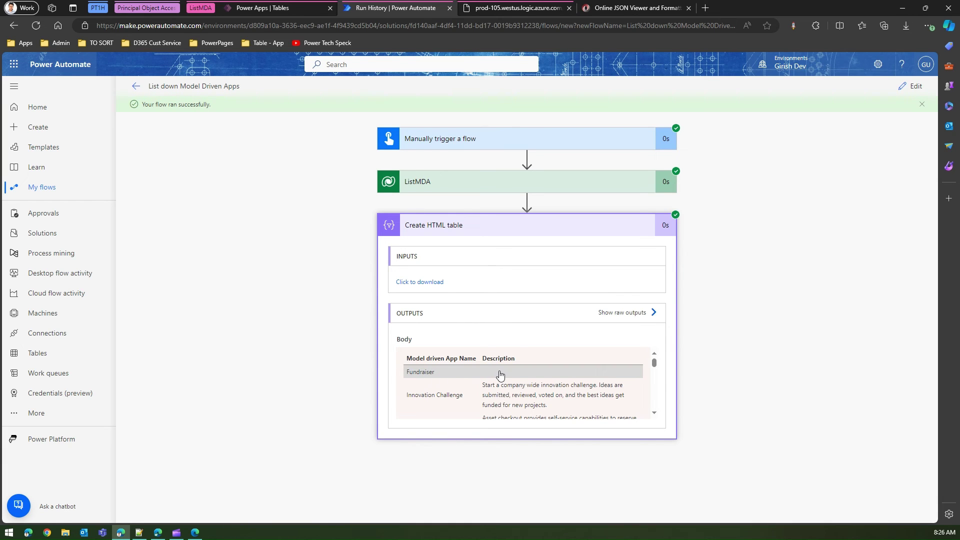
drag(657, 366, 661, 416)
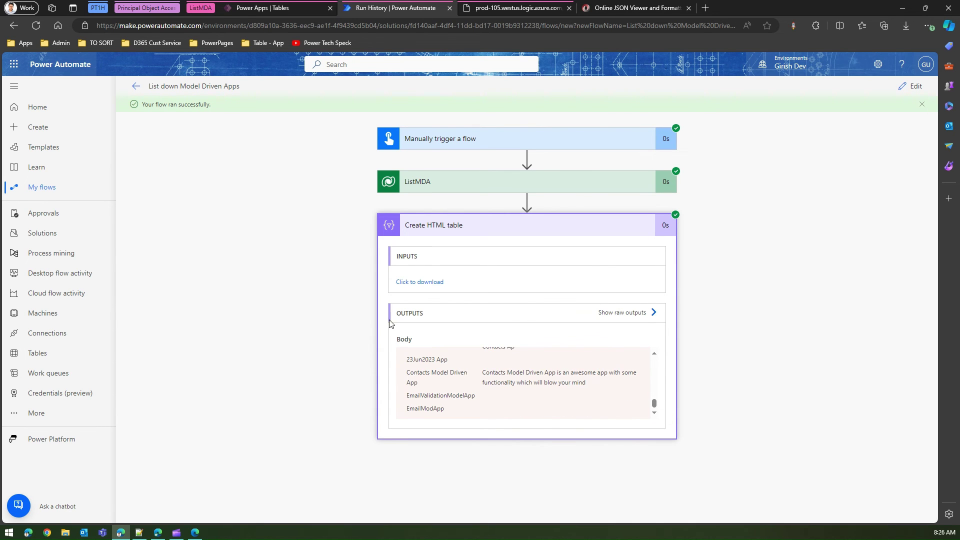
Inspect the ListMDA action in the run history, reopen the flow for editing, and expand ListMDA
click(535, 184)
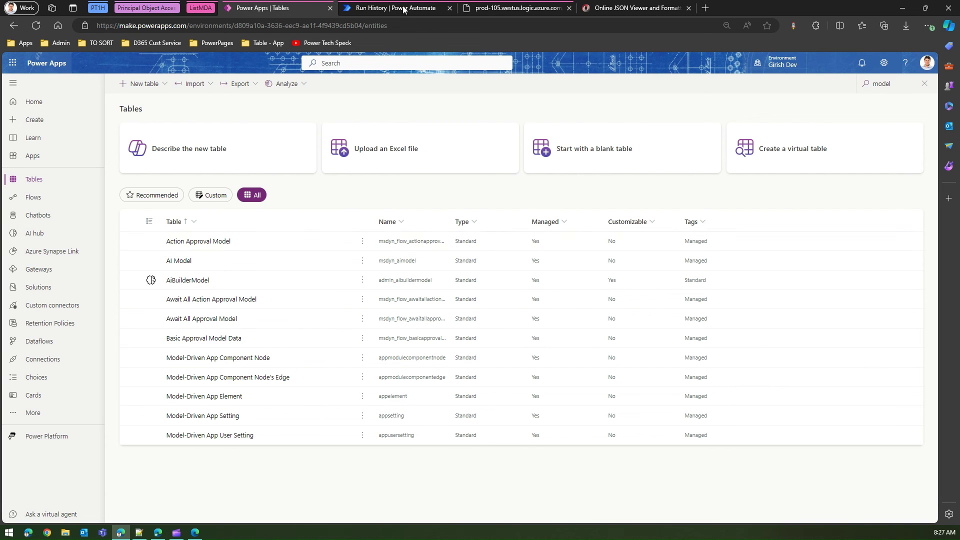
click(405, 9)
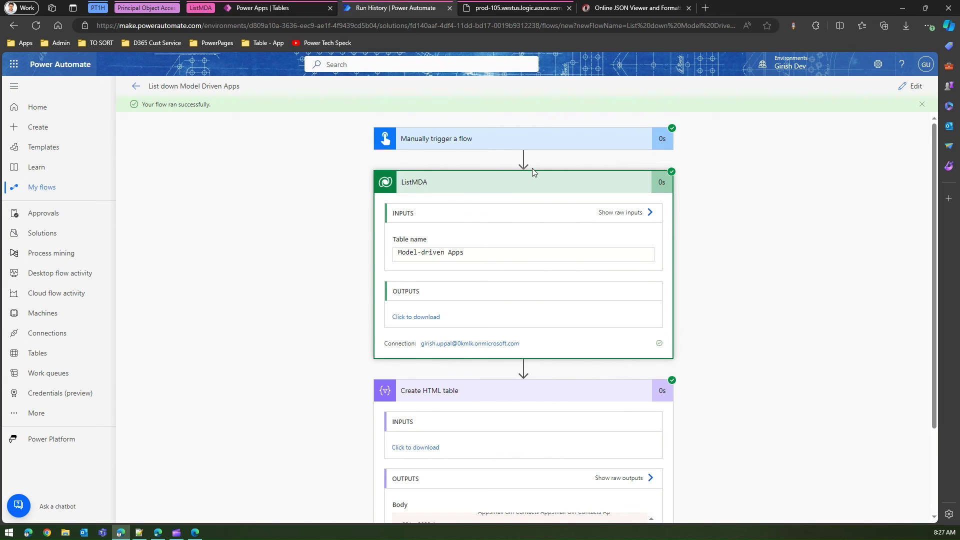
click(915, 87)
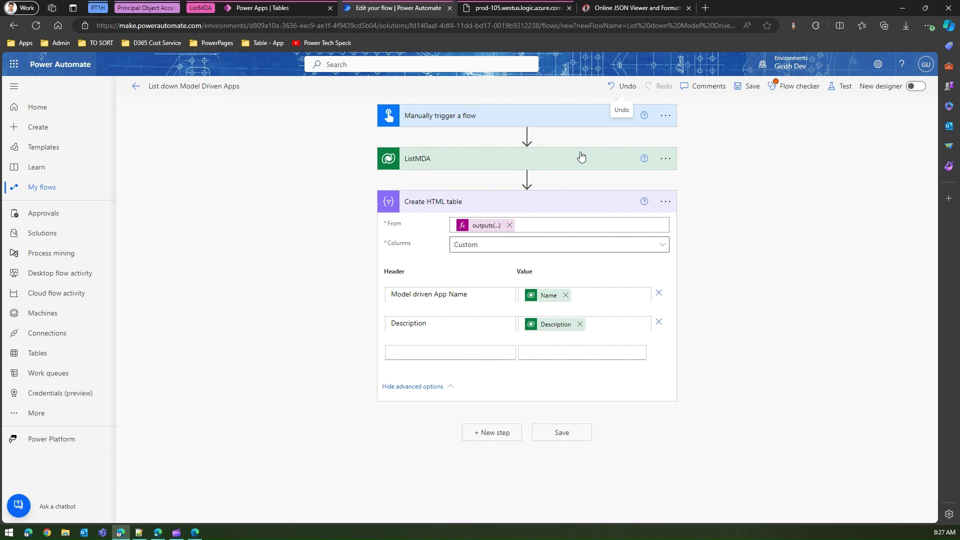
click(540, 160)
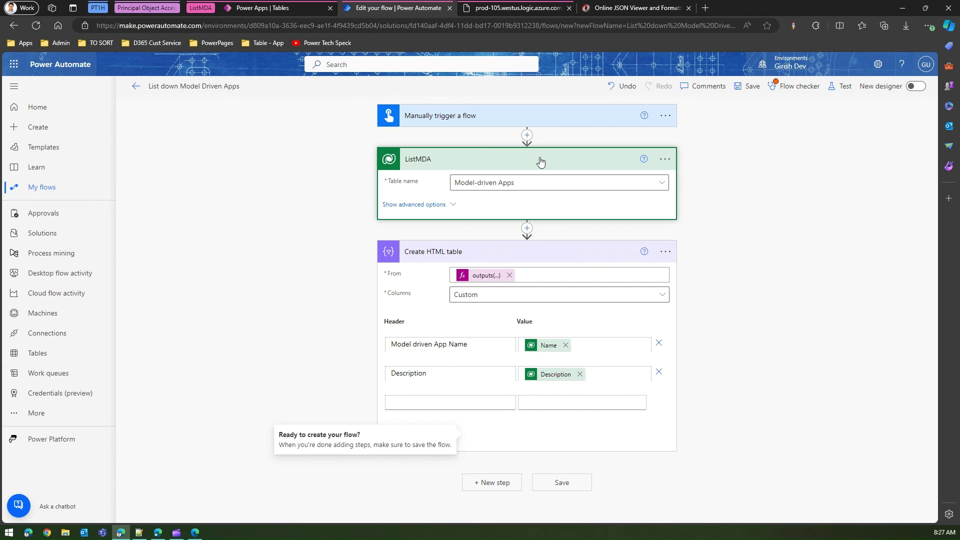
Switch to Power Apps and search all the environment's tables for canvas
click(260, 6)
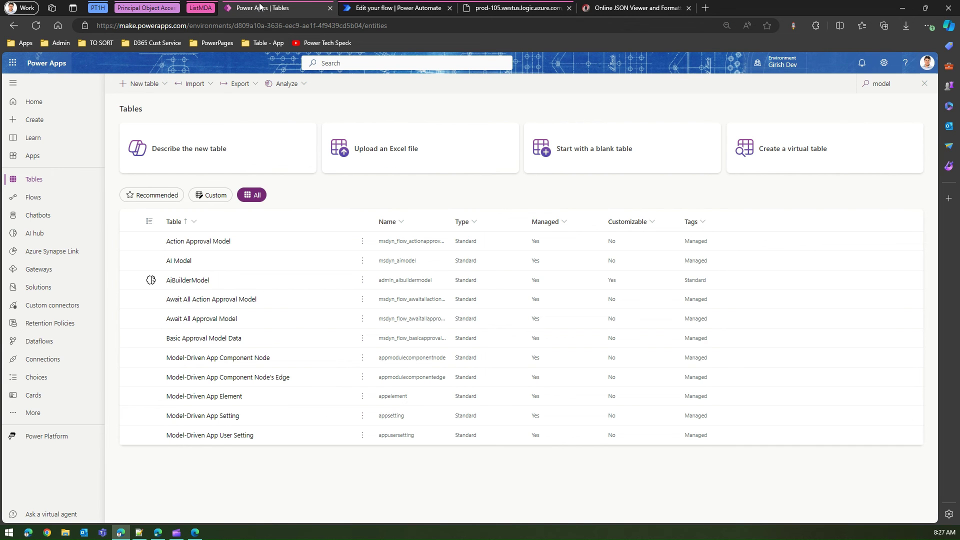
double_click(885, 83)
text(canvas)
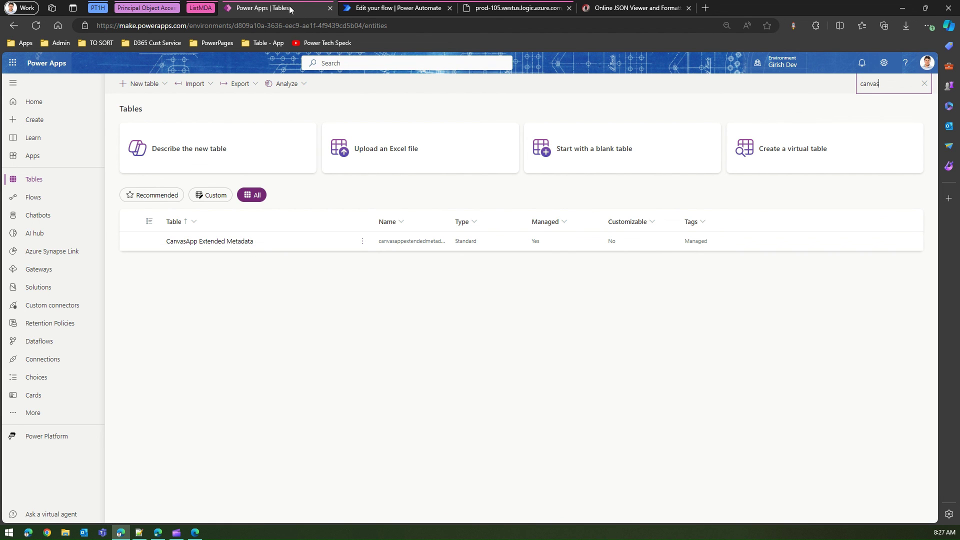
Return to the Power Automate flow and search ListMDA's available table names for canvas, leaving the list without choosing a table
click(395, 8)
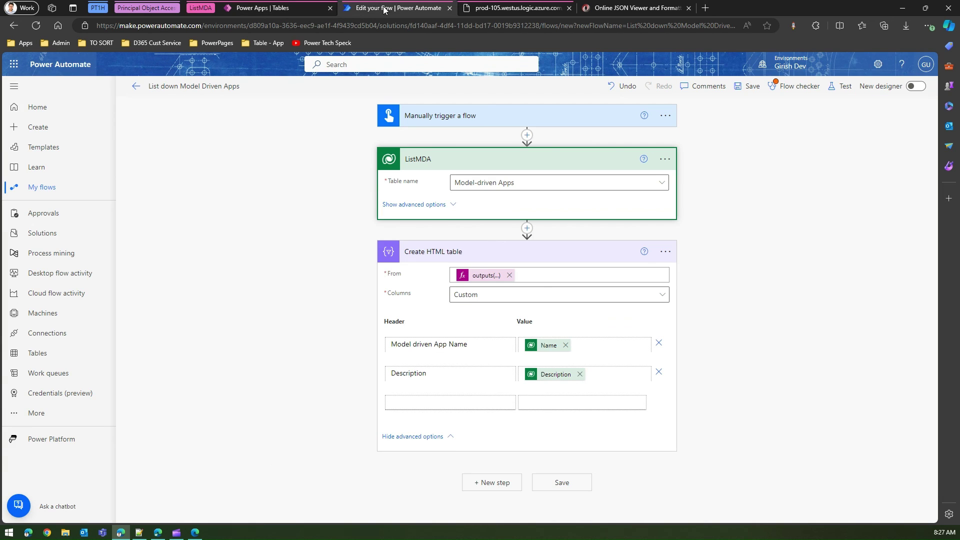
click(510, 186)
click(510, 186)
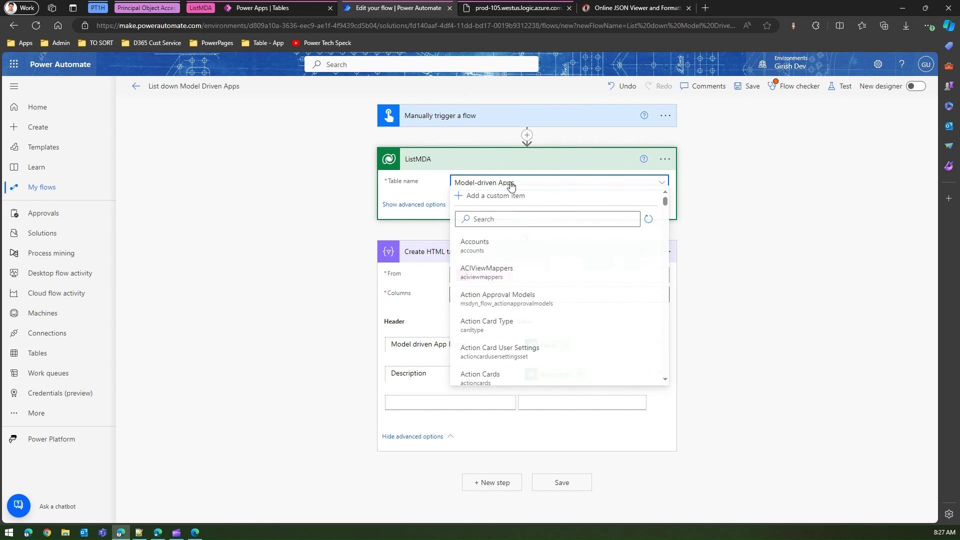
click(487, 220)
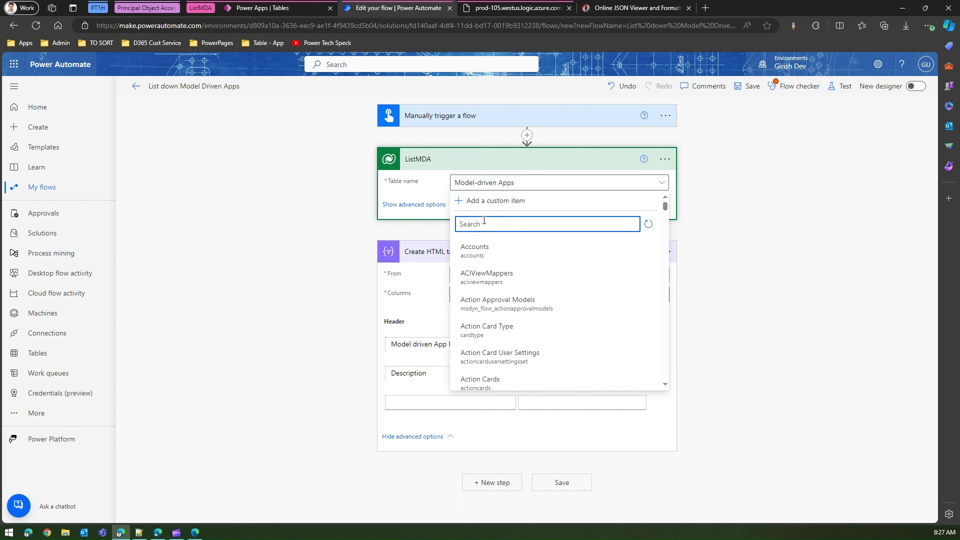
text(canvas)
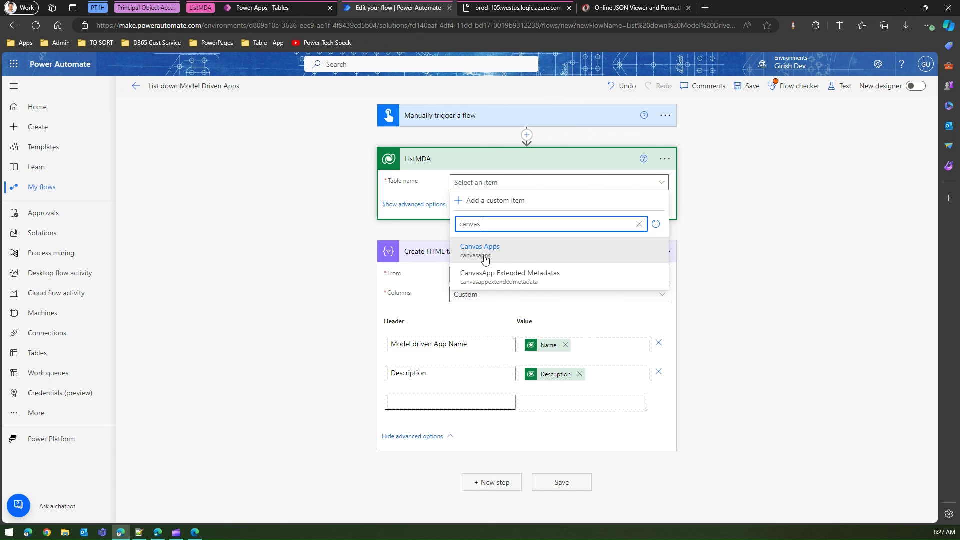
click(733, 219)
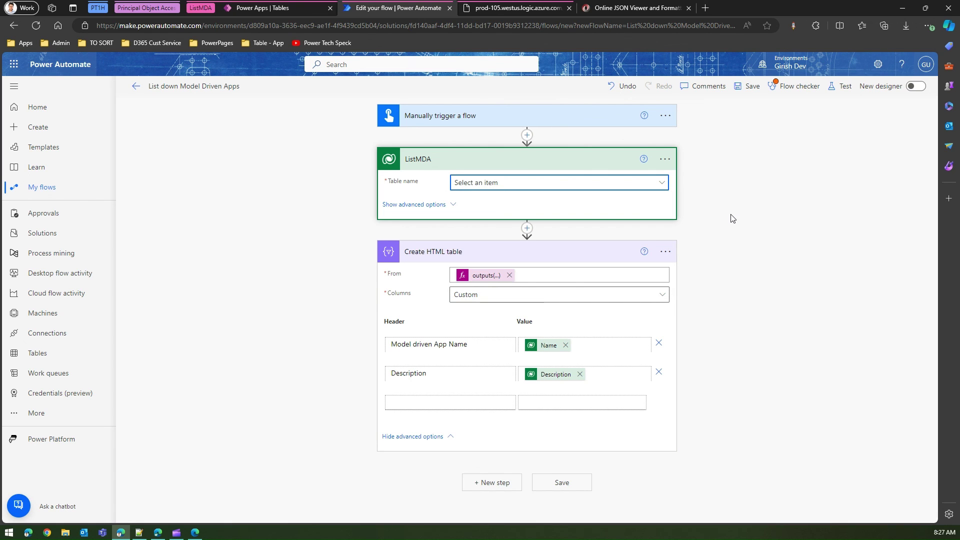